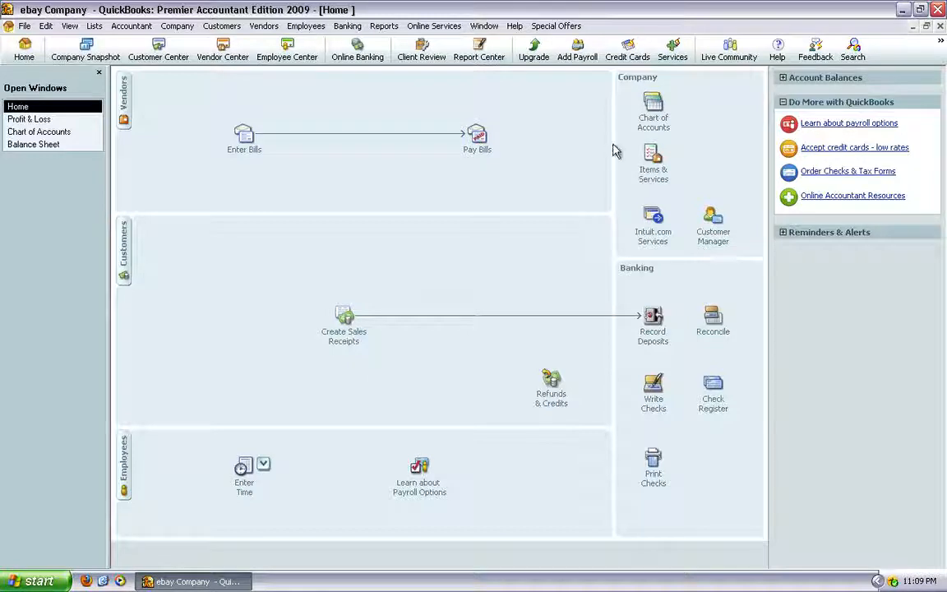
Open the chart of accounts and check the account type and settings of the Paypal Account.
left_click(654, 109)
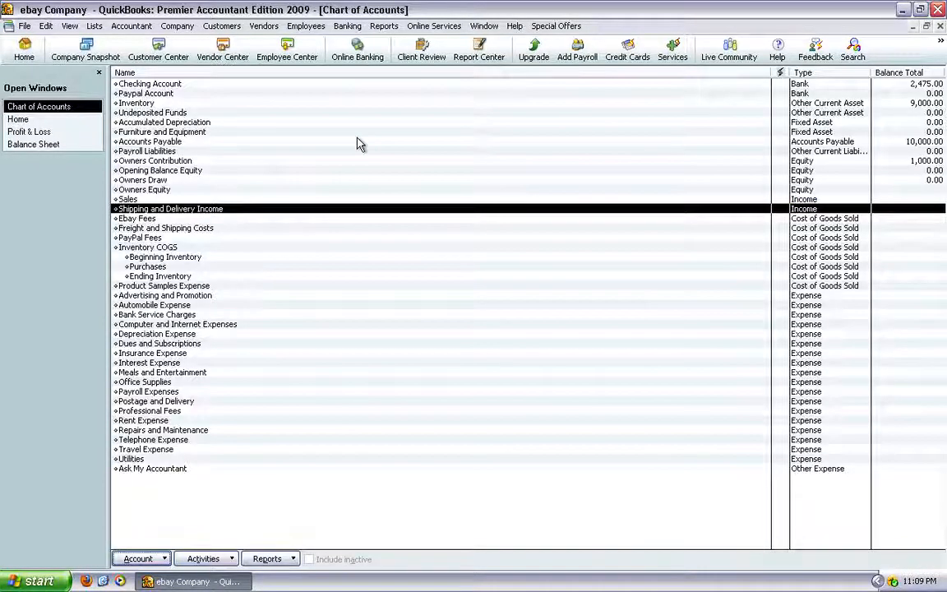
key("Up")
key("Up")
key("Up")
key("Up")
key("Up")
key("Up")
key("Up")
key("Up")
key("Up")
key("Up")
key("Up")
key("Up")
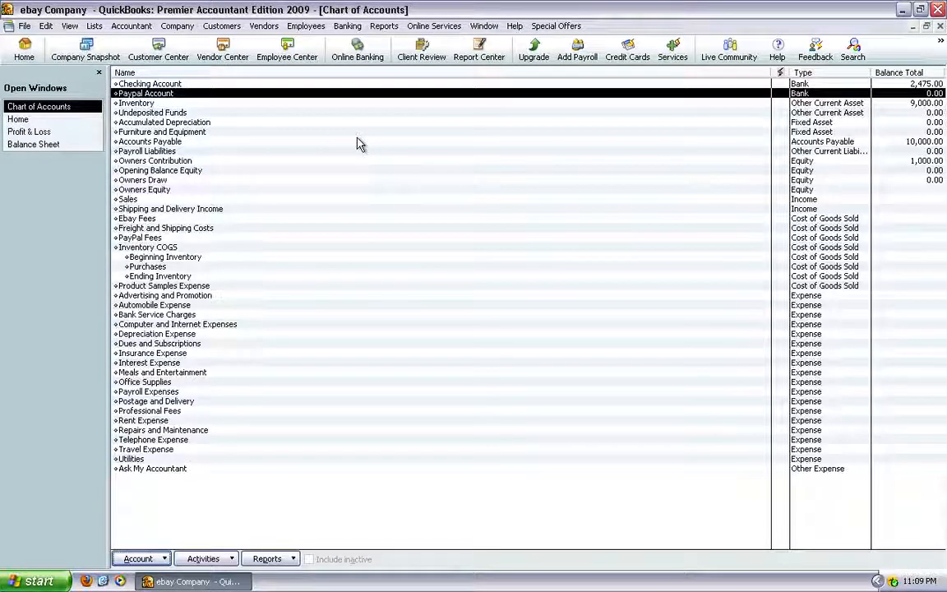
right_click(162, 94)
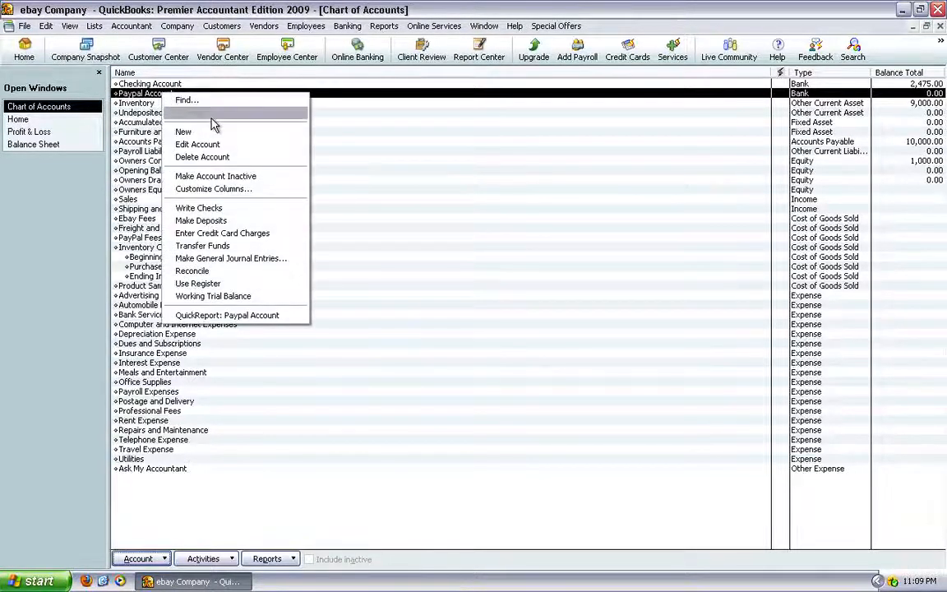
left_click(206, 144)
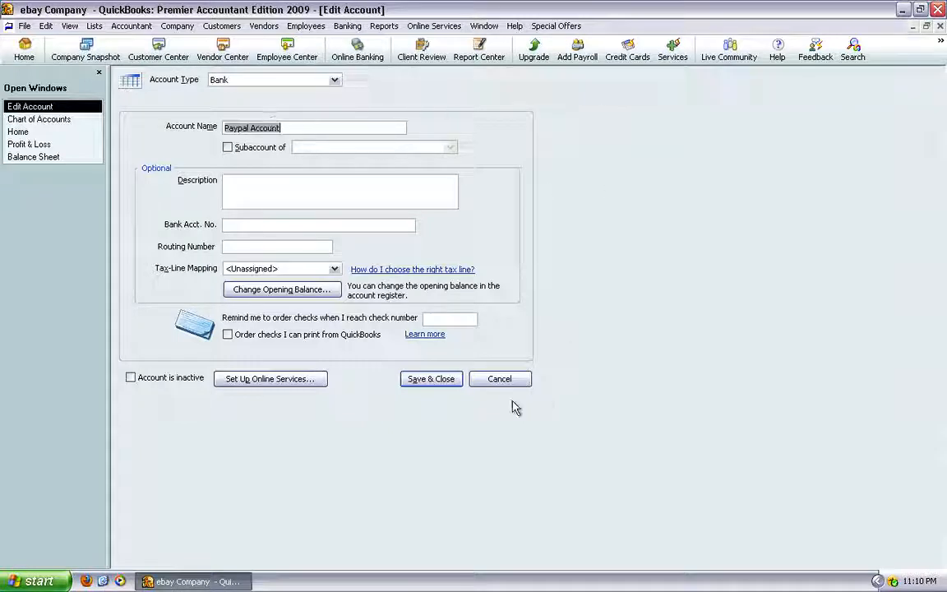
left_click(433, 382)
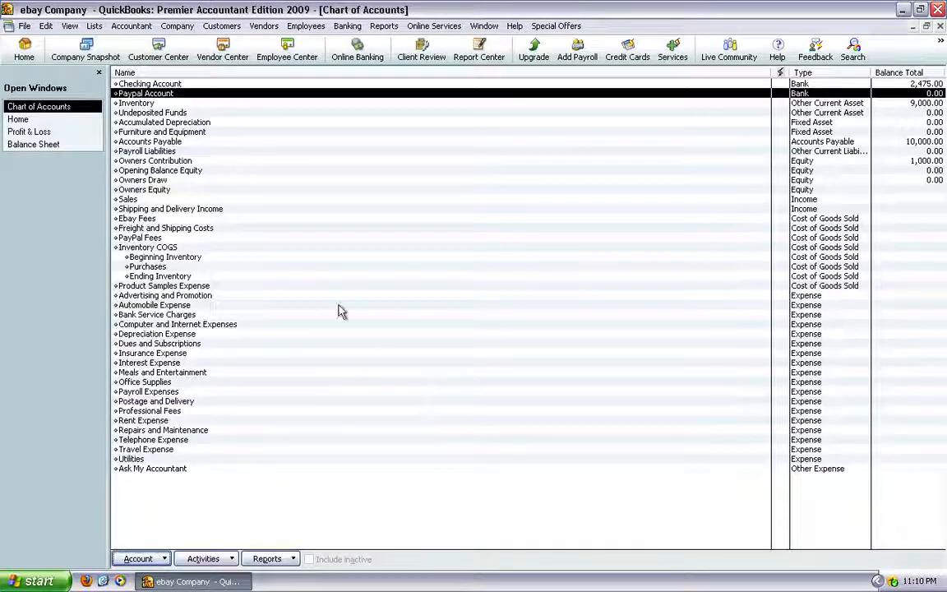
Edit the Ebay Fees account, choosing Cost of Goods Sold as its account type, and save it.
left_click(137, 220)
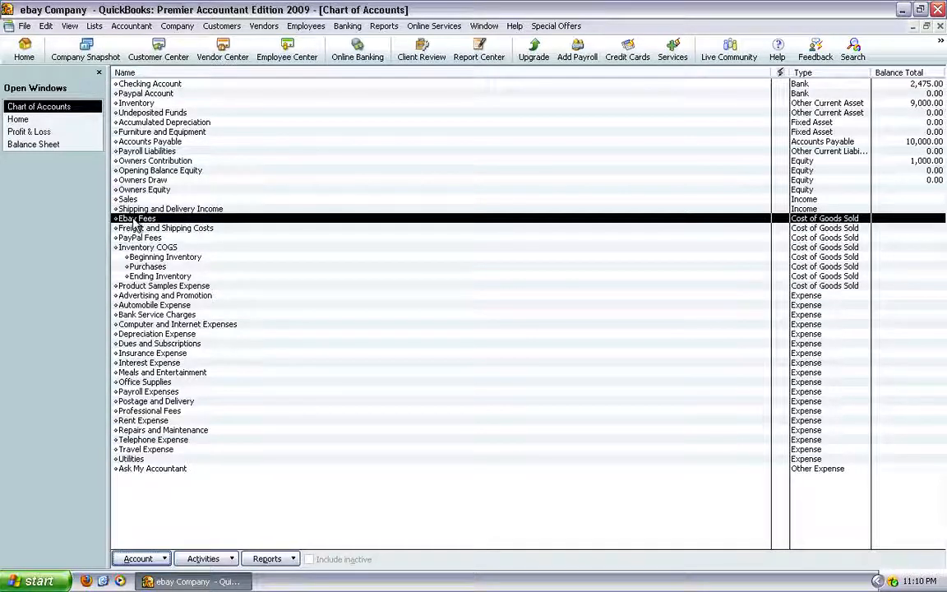
right_click(135, 222)
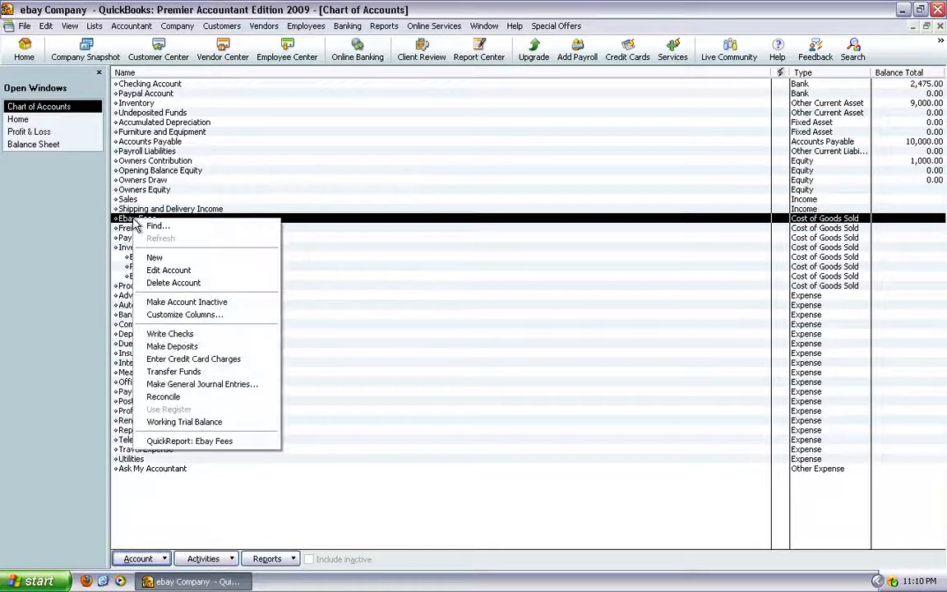
left_click(168, 270)
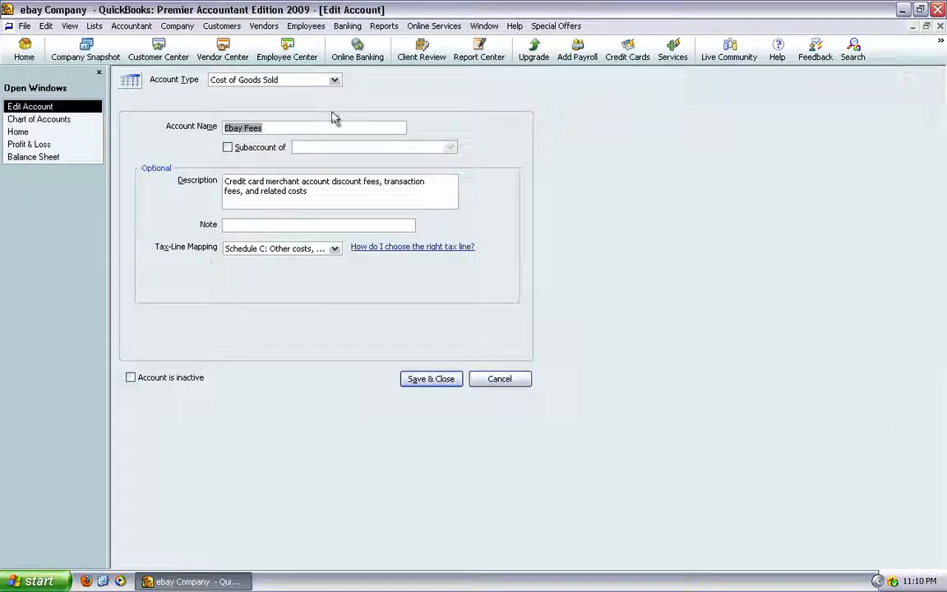
left_click(334, 85)
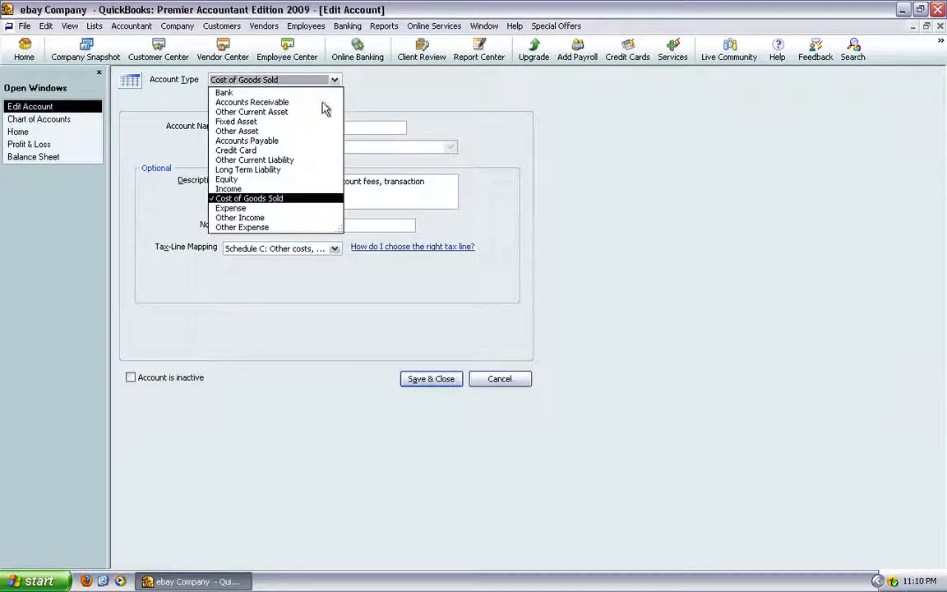
left_click(273, 195)
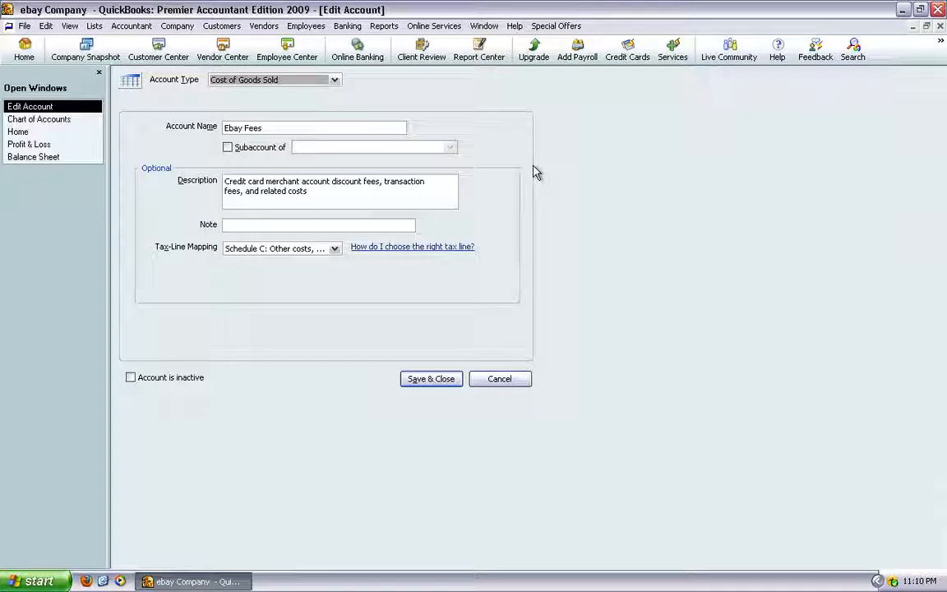
left_click(272, 128)
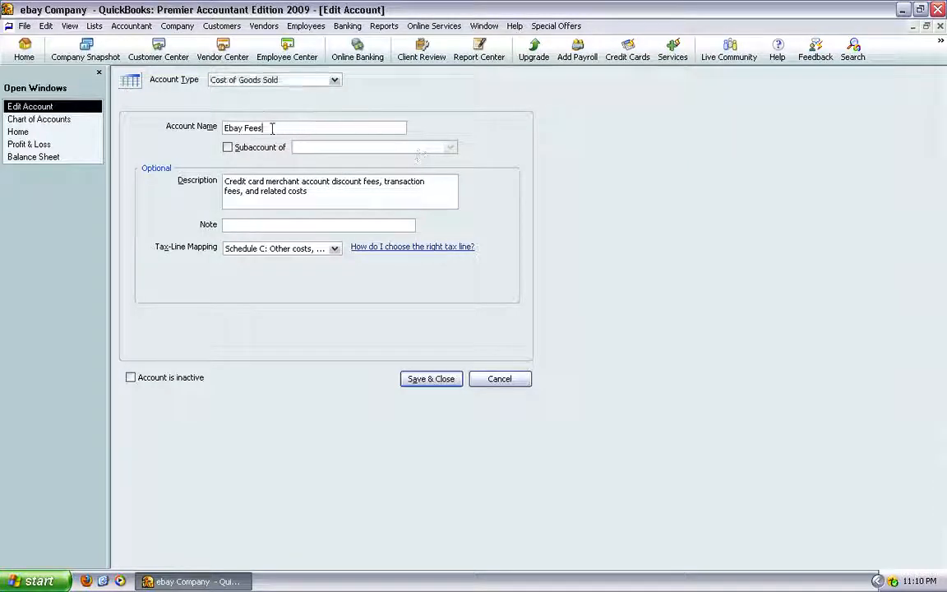
left_click(433, 385)
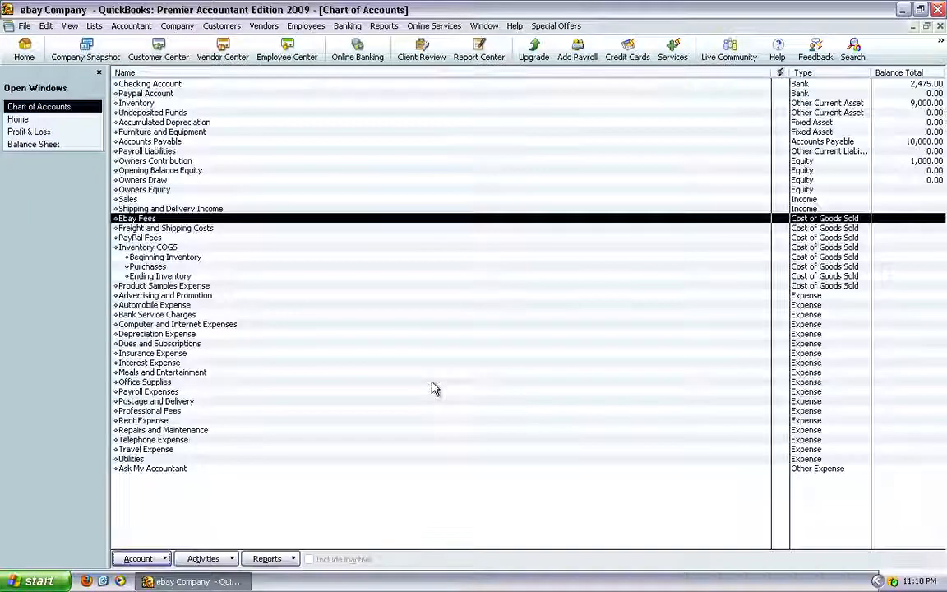
Check the account type and name of the Freight and Shipping Costs account, leaving without saving.
left_click(186, 230)
right_click(185, 232)
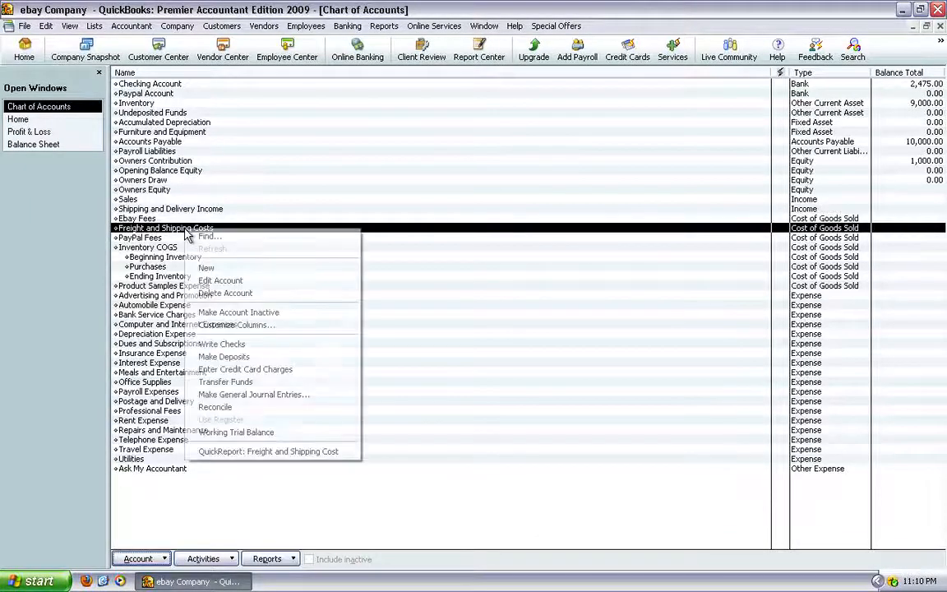
left_click(259, 285)
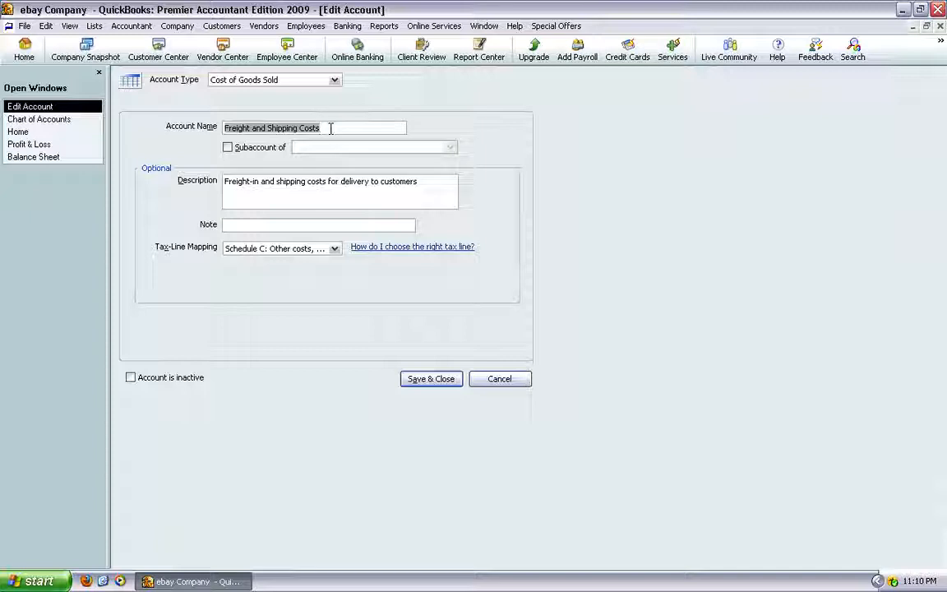
left_click(500, 379)
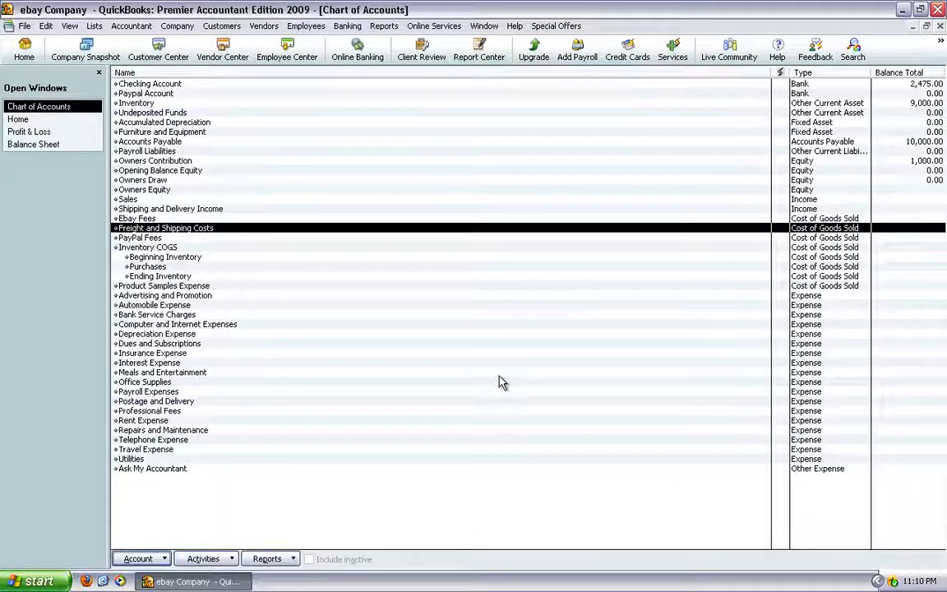
Check the account name and type of the PayPal Fees account, and close the chart of accounts.
left_click(165, 239)
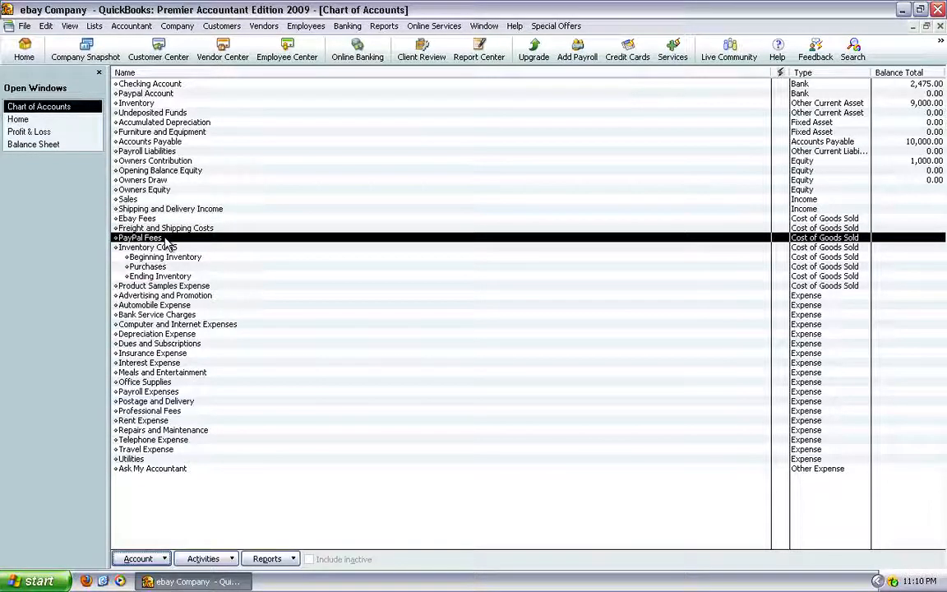
right_click(166, 240)
left_click(200, 290)
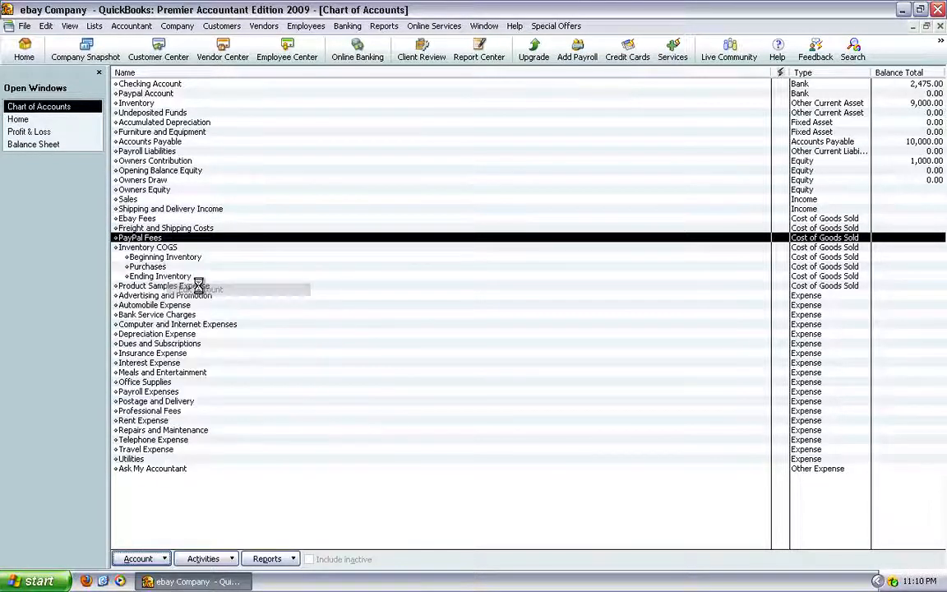
left_click(286, 127)
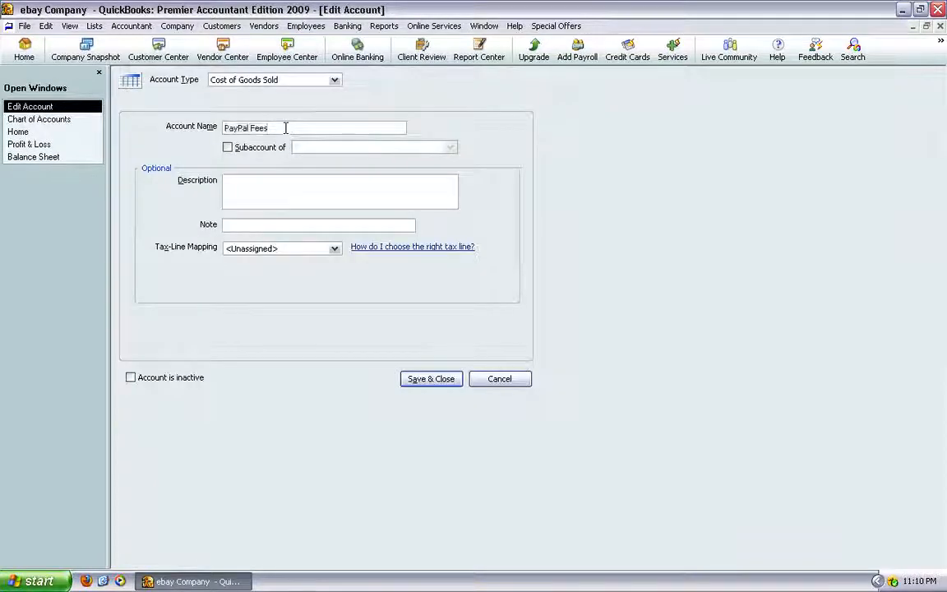
left_click(304, 79)
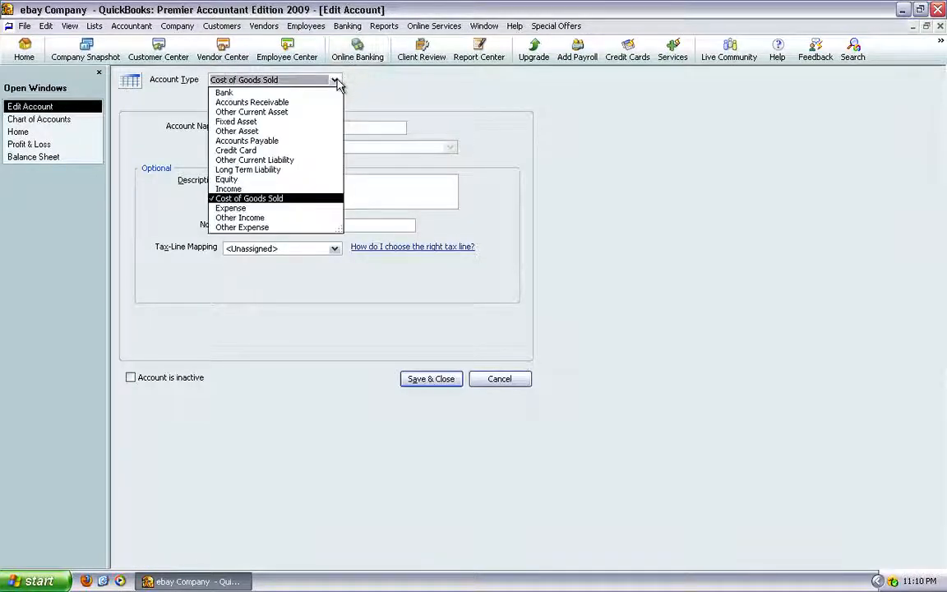
left_click(433, 92)
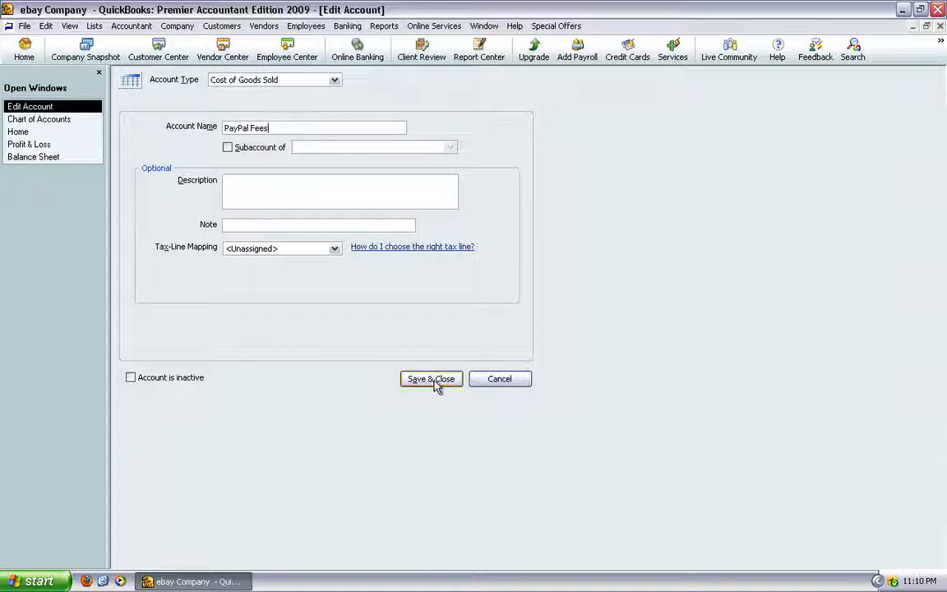
left_click(425, 343)
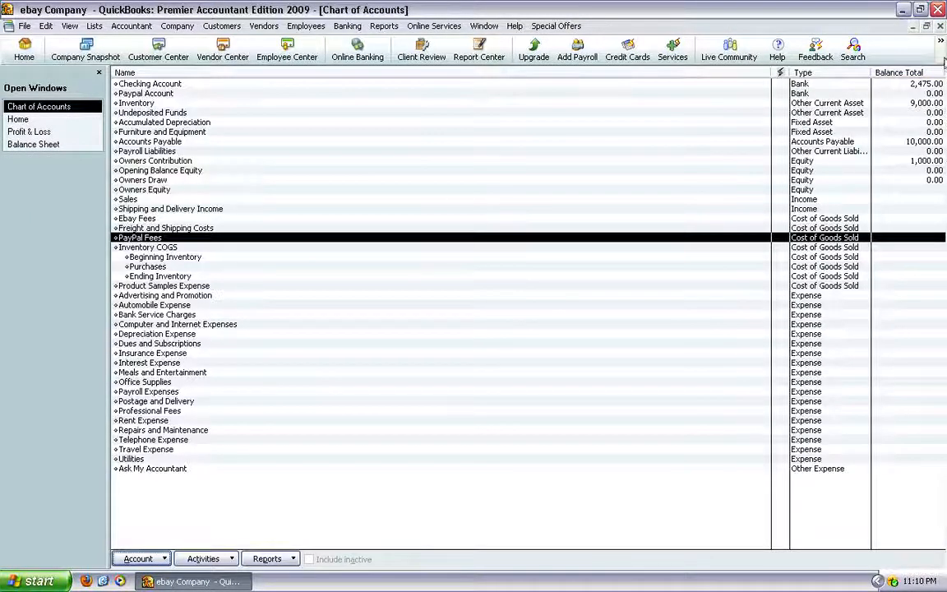
left_click(940, 27)
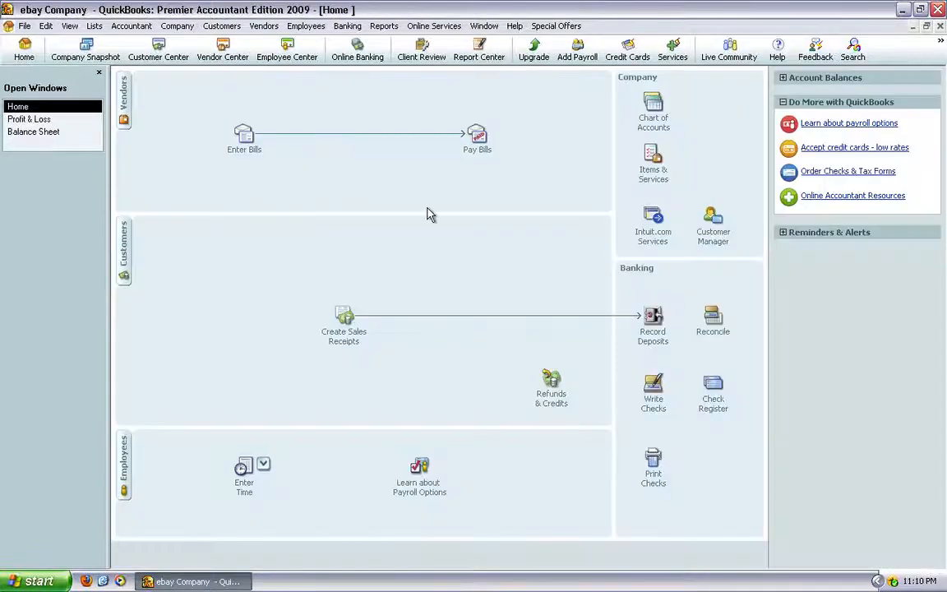
Start a new sales receipt for the customer Ebay Customers.
left_click(344, 320)
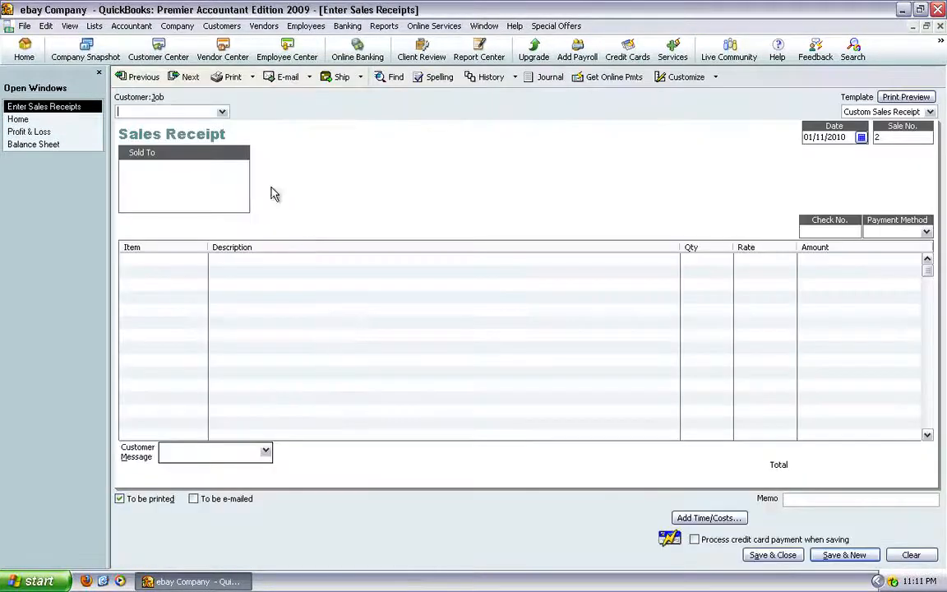
left_click(222, 114)
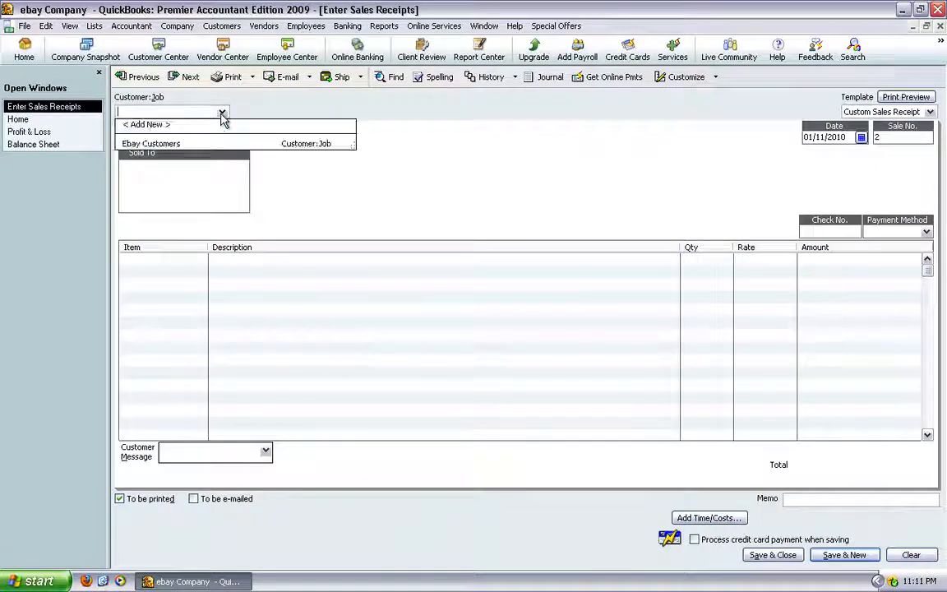
left_click(163, 148)
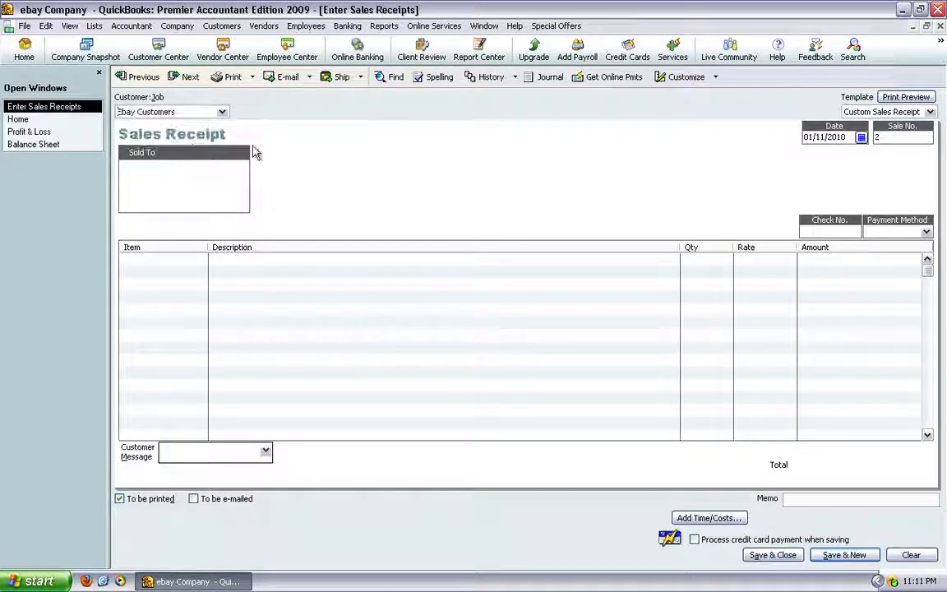
Add the Weekly Sales item to the receipt's first line with an amount of 3,000.
left_click(202, 260)
left_click(202, 260)
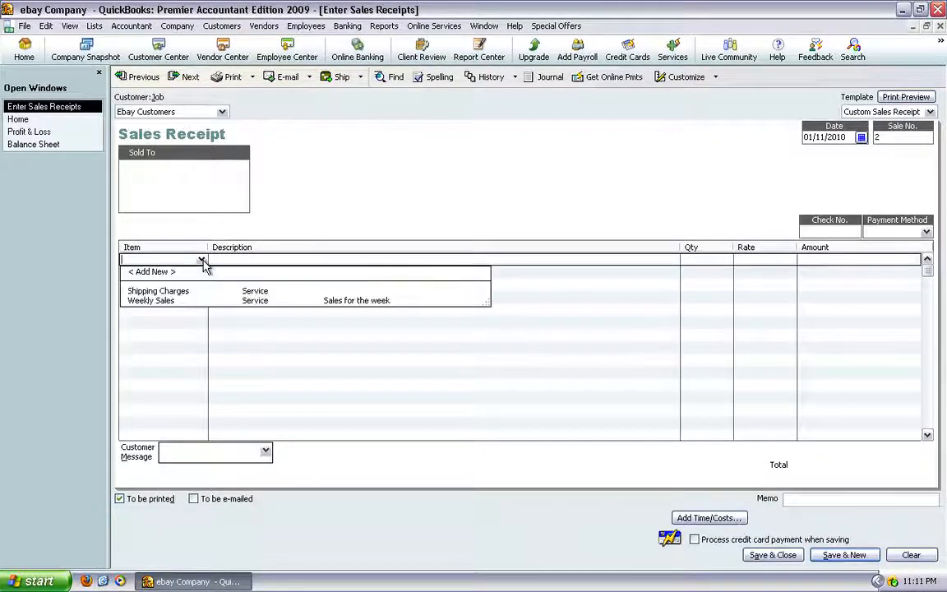
left_click(162, 300)
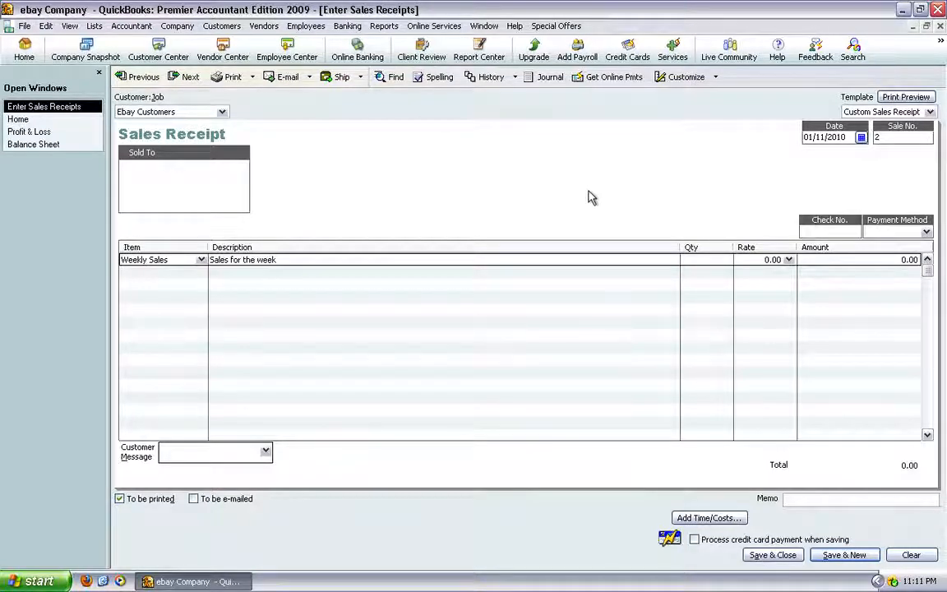
left_click(855, 260)
key("BackSpace")
key("BackSpace")
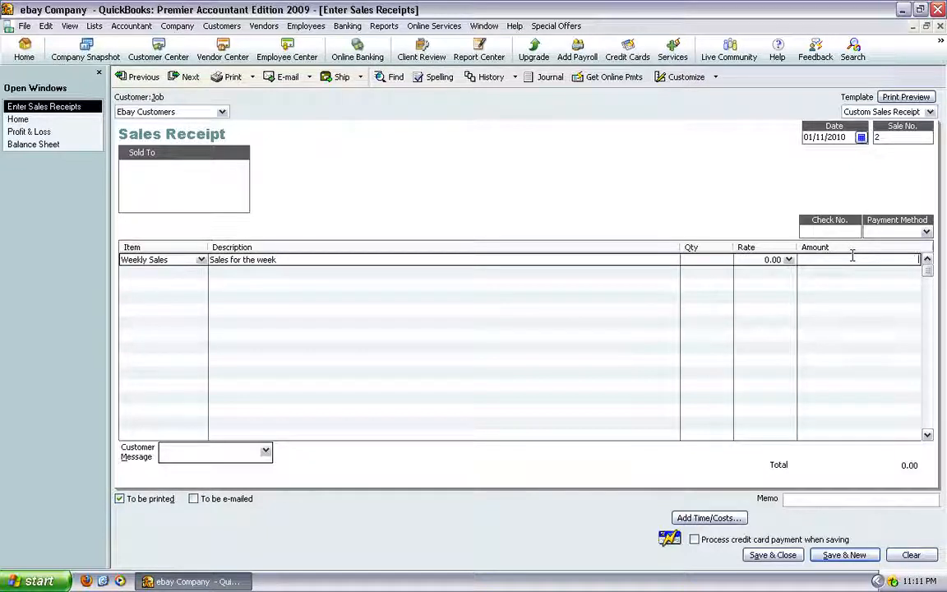
type("3,000")
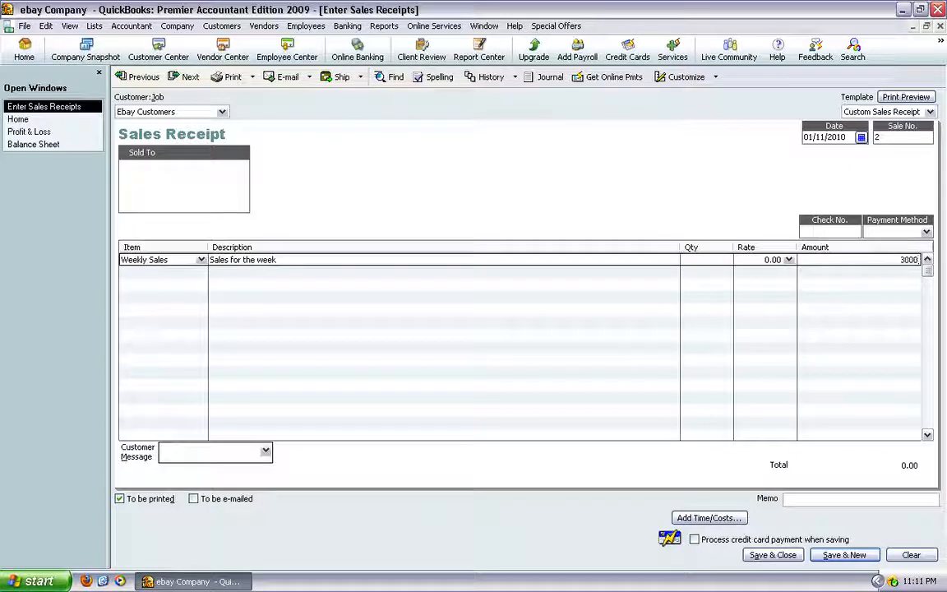
key("Tab")
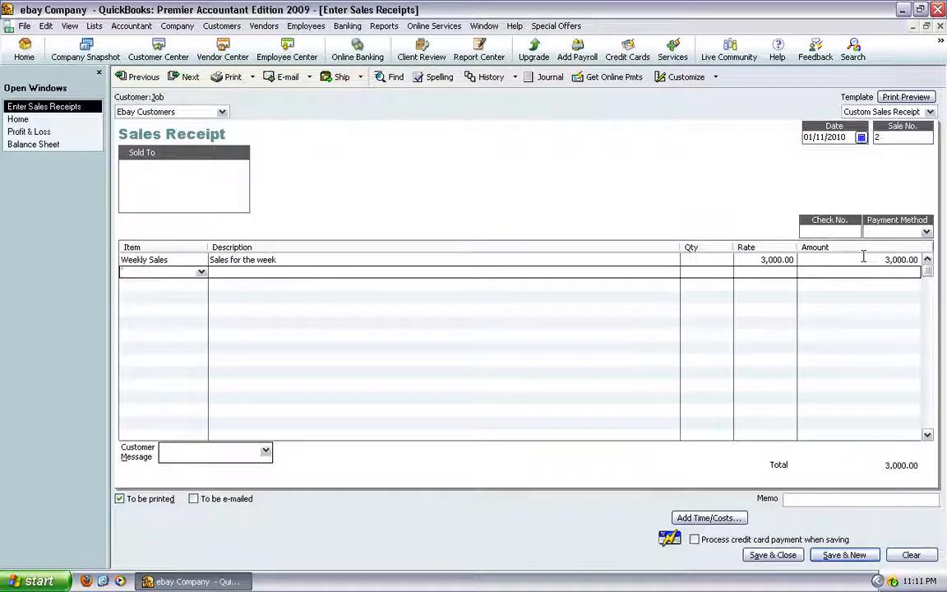
Check which account the Weekly Sales item is linked to, then close the item list.
left_click(32, 121)
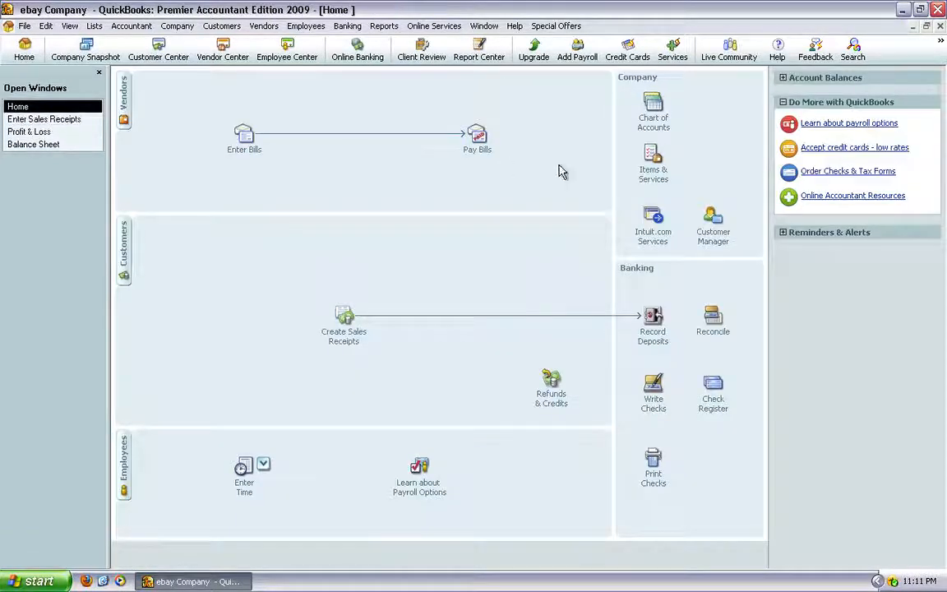
left_click(653, 167)
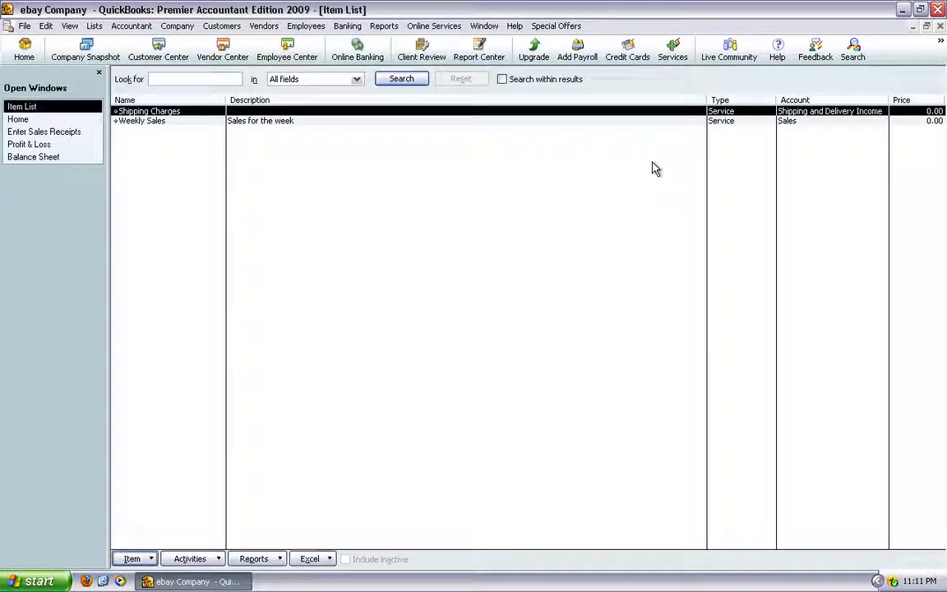
double_click(166, 123)
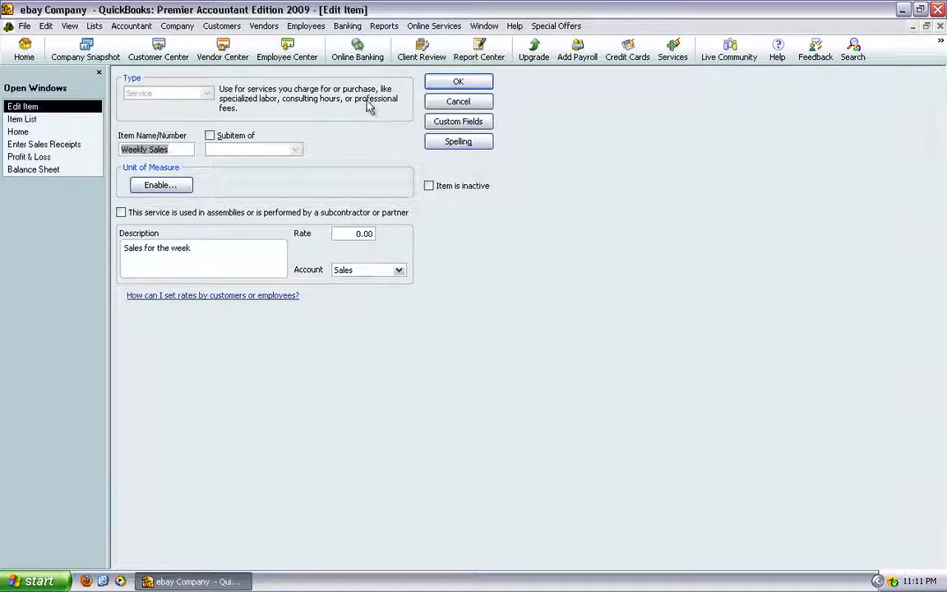
left_click(398, 271)
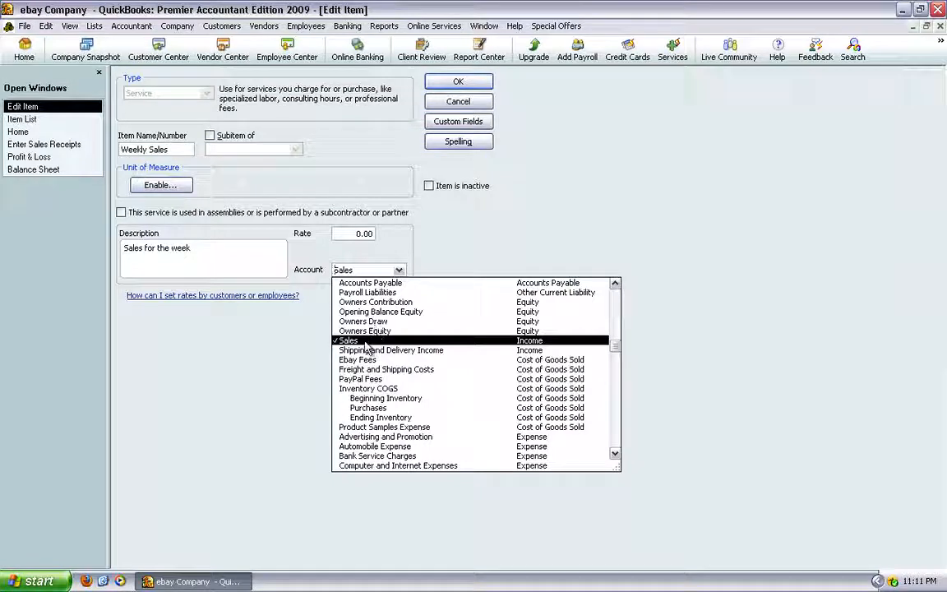
left_click(398, 185)
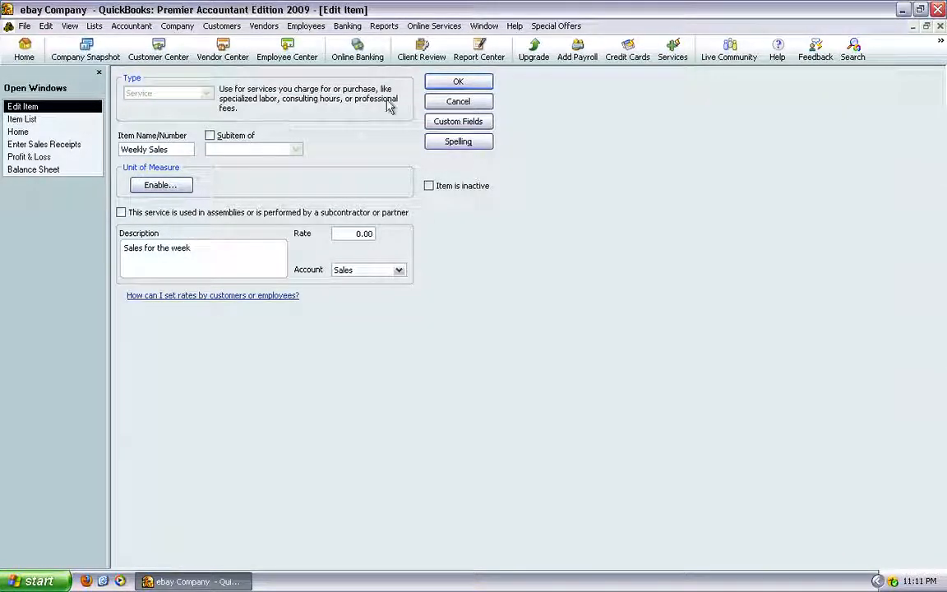
left_click(465, 85)
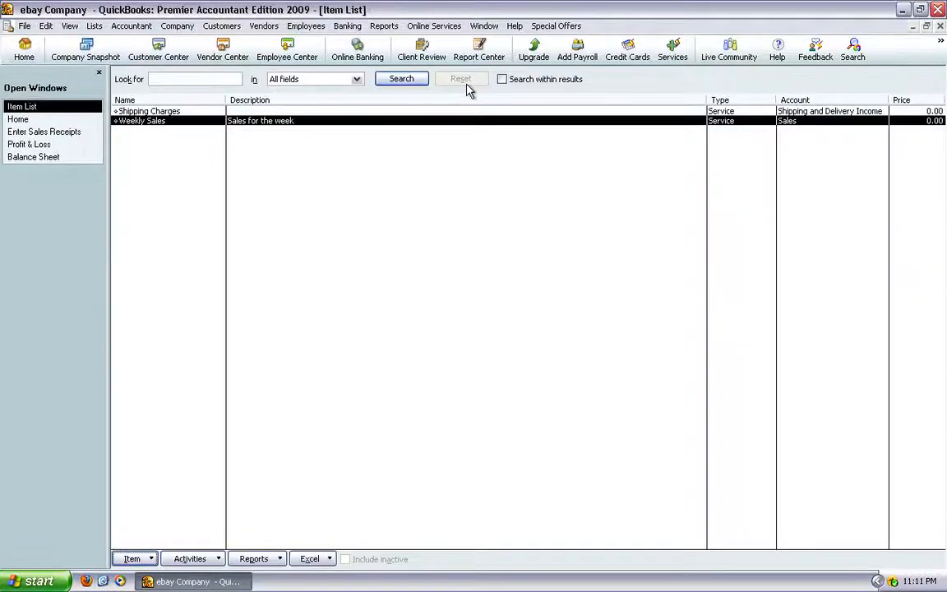
left_click(941, 28)
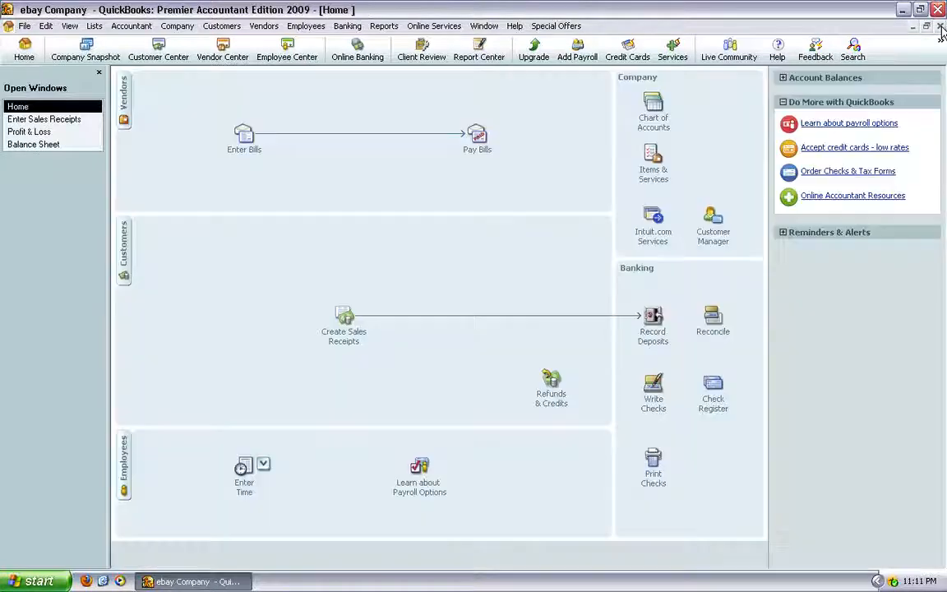
Return to the open Ebay Customers sales receipt, review its Weekly Sales amount, and save and close it.
left_click(71, 120)
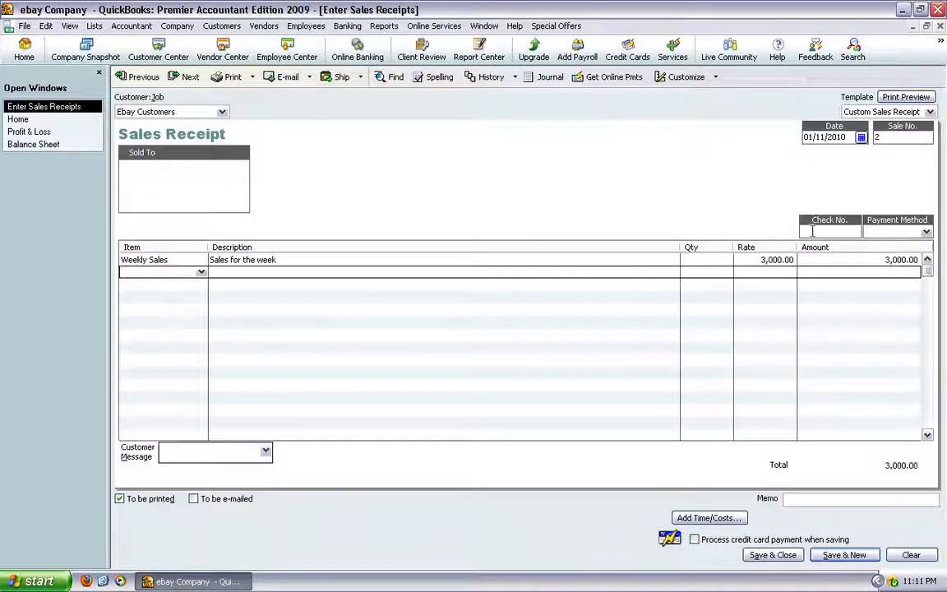
left_click(838, 259)
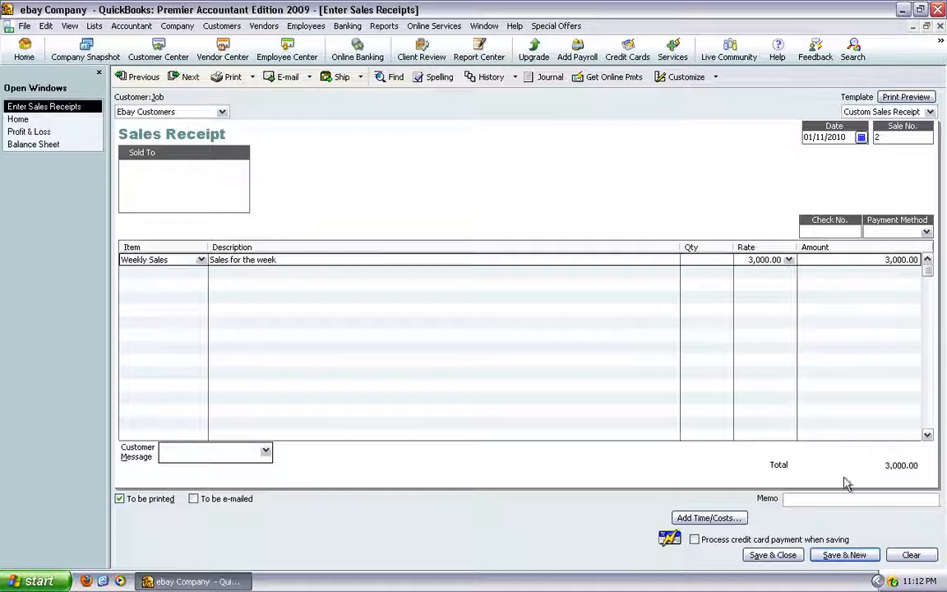
left_click(772, 555)
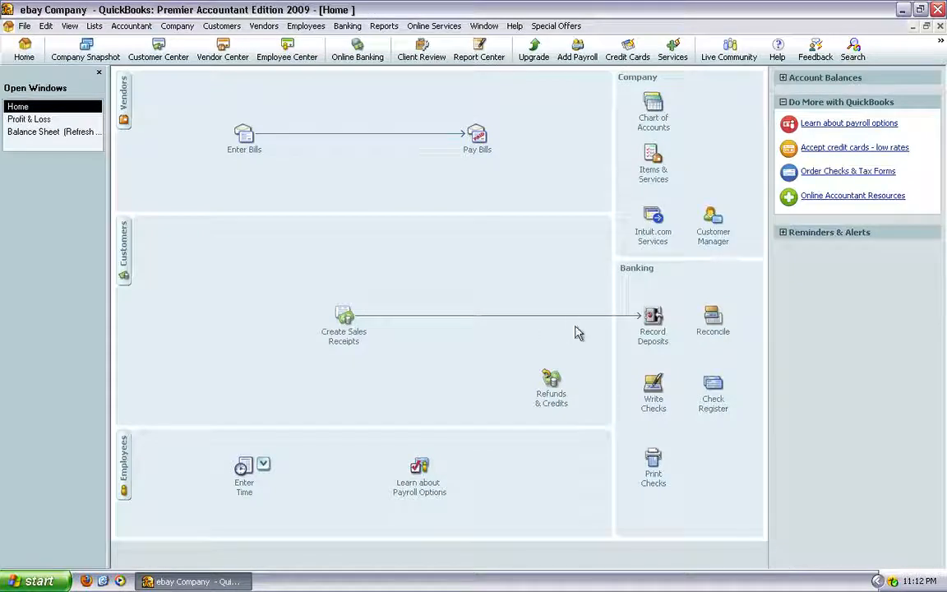
Start a bank deposit with the 3,000.00 Ebay Customers receipt, deposited to the Paypal Account.
left_click(651, 321)
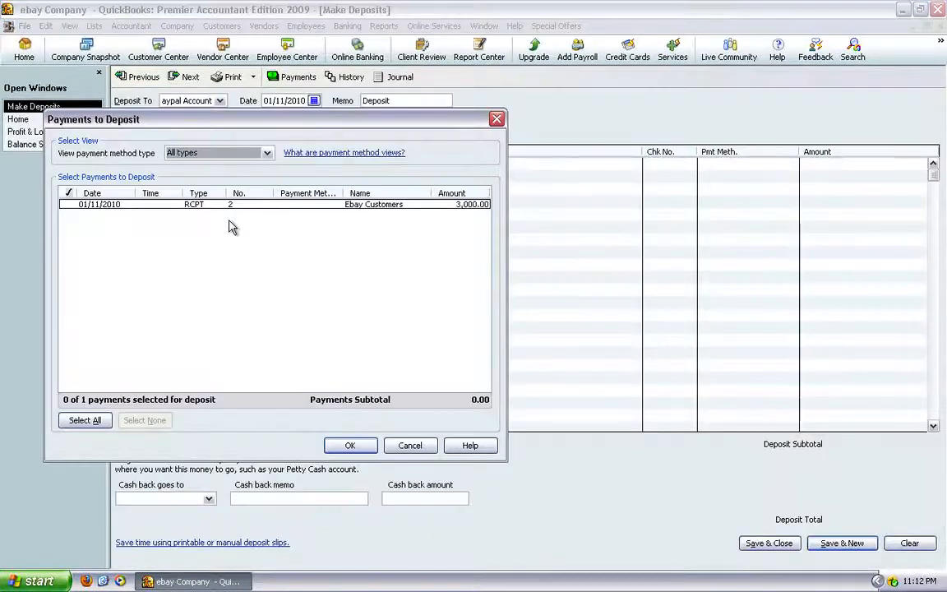
left_click(68, 206)
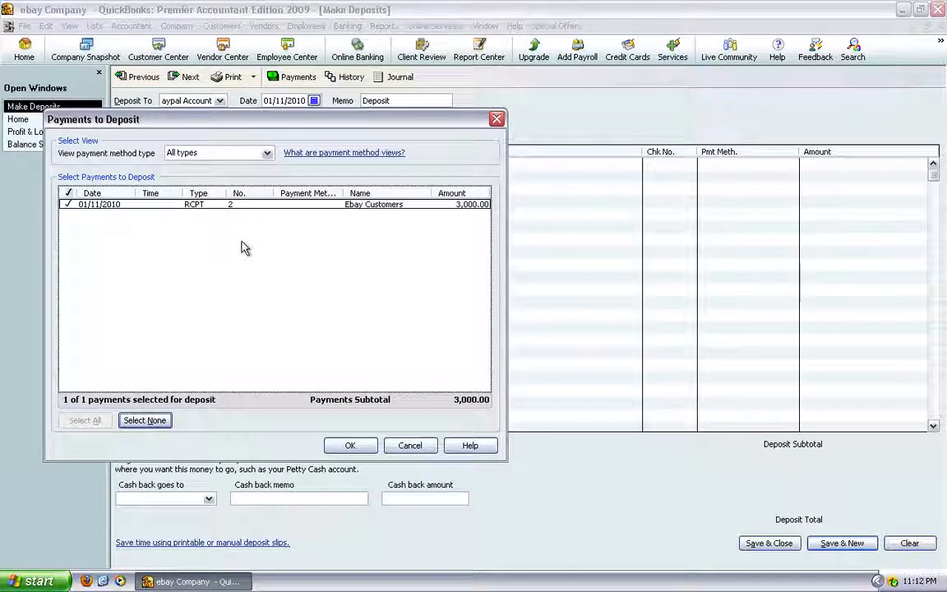
left_click(351, 446)
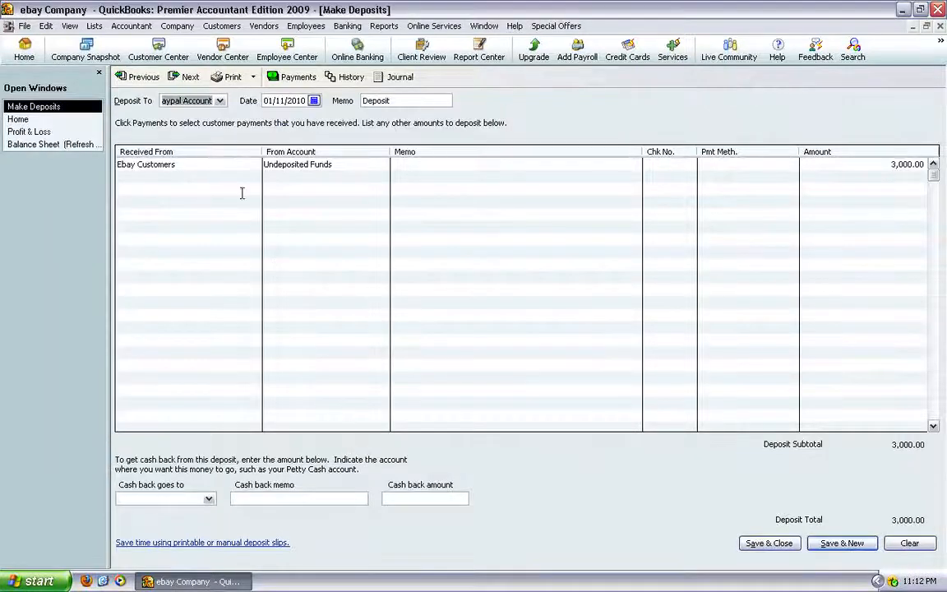
left_click(220, 101)
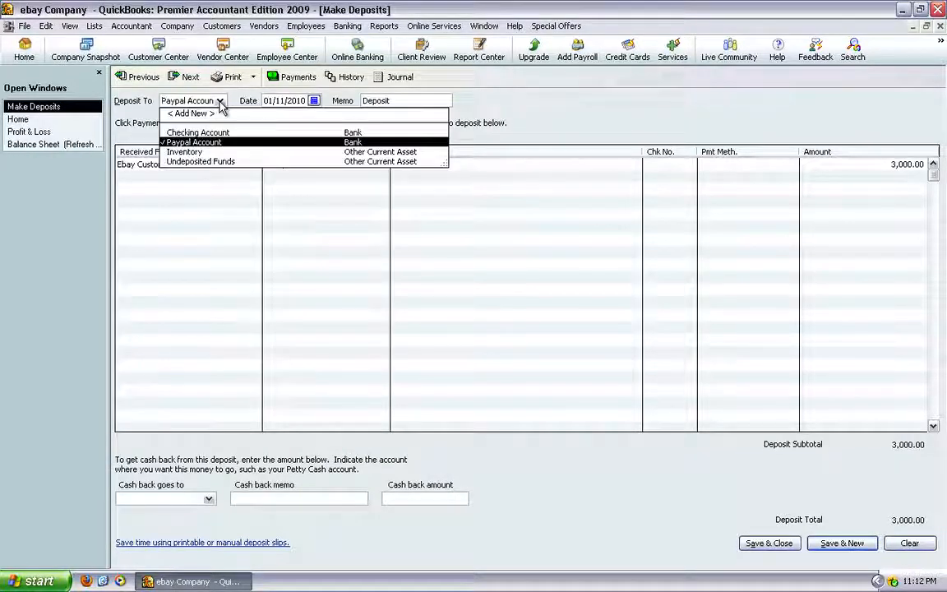
left_click(206, 143)
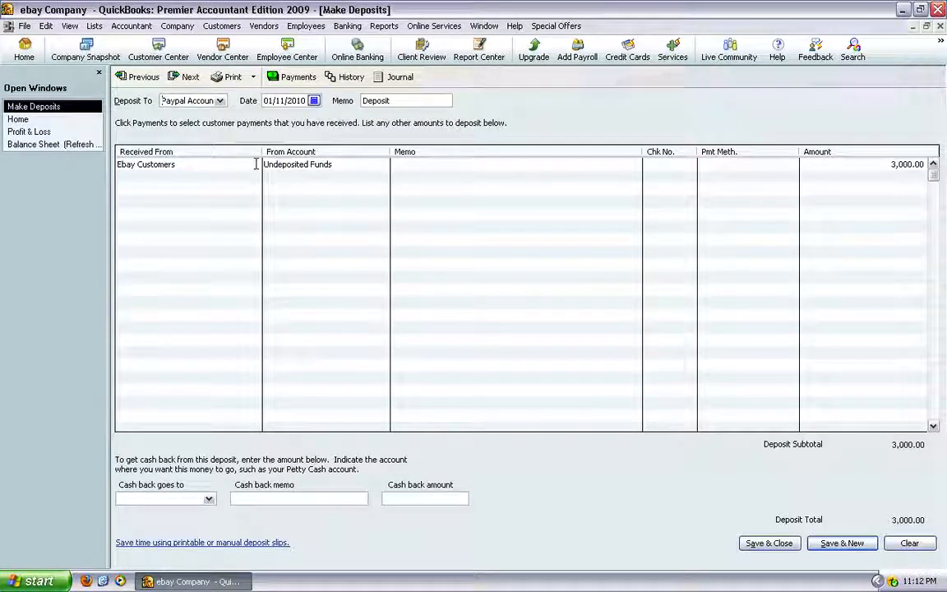
Add a Freight and Shipping Costs line of -100 below the customer payment in the deposit.
left_click(386, 177)
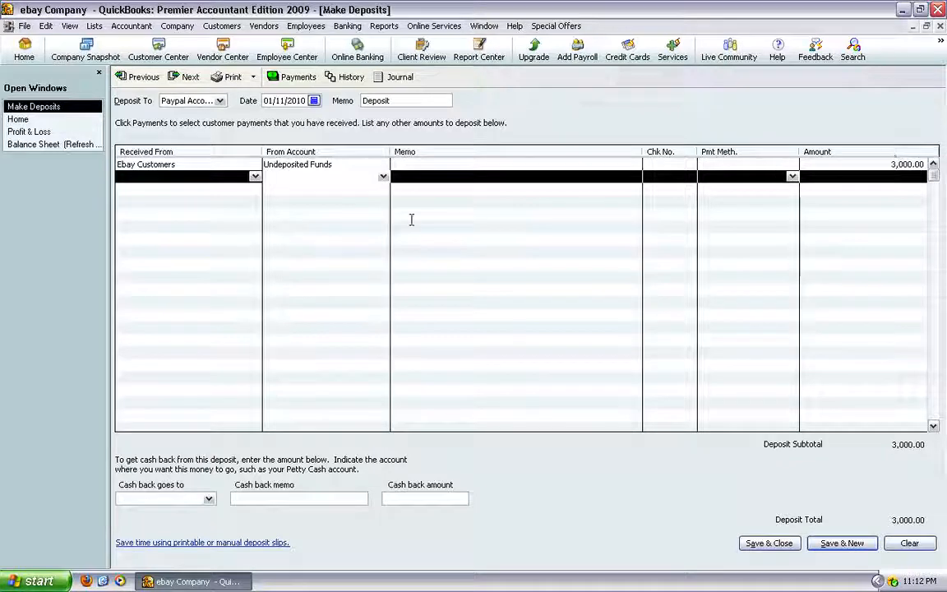
left_click(383, 177)
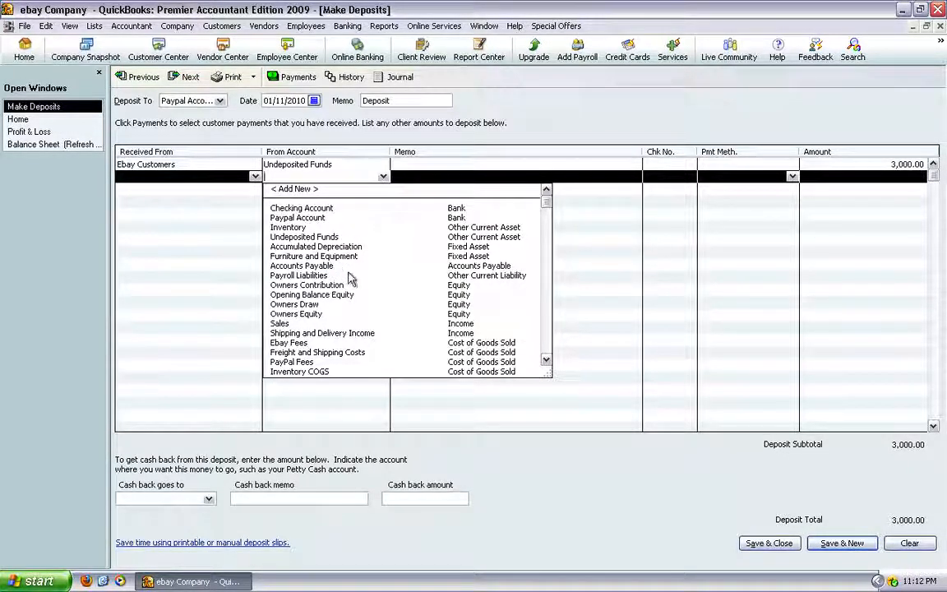
scroll(352, 280, "down", 2)
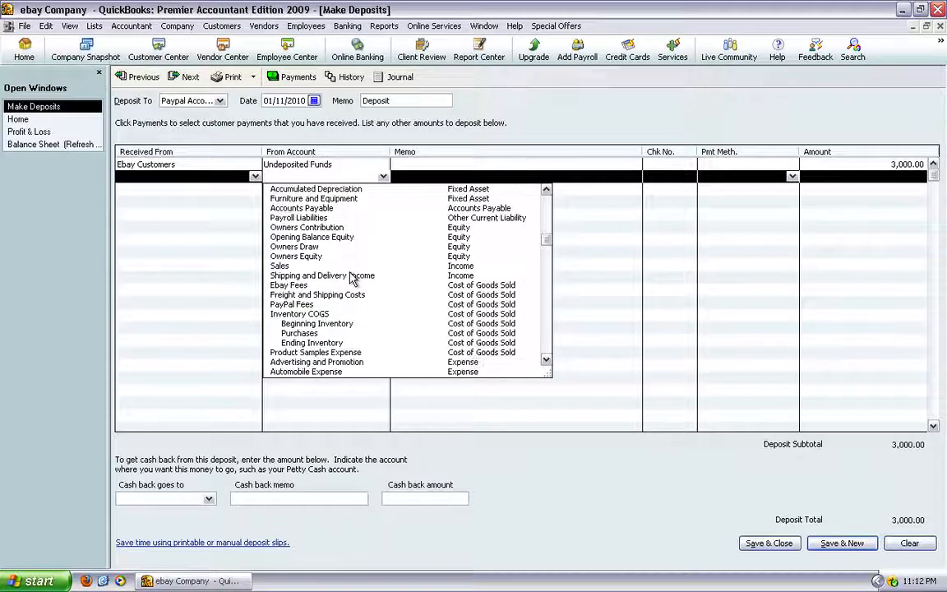
left_click(301, 295)
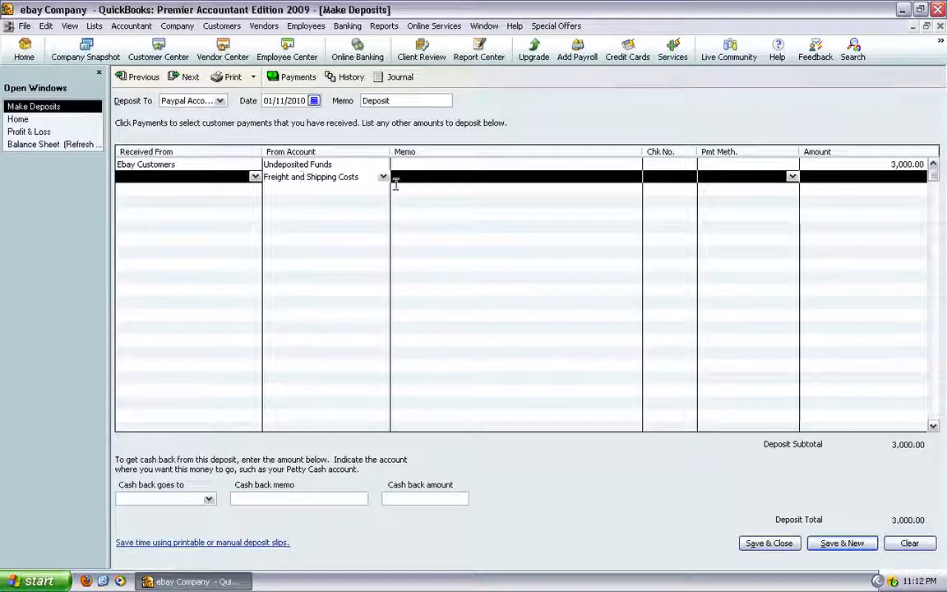
left_click(851, 180)
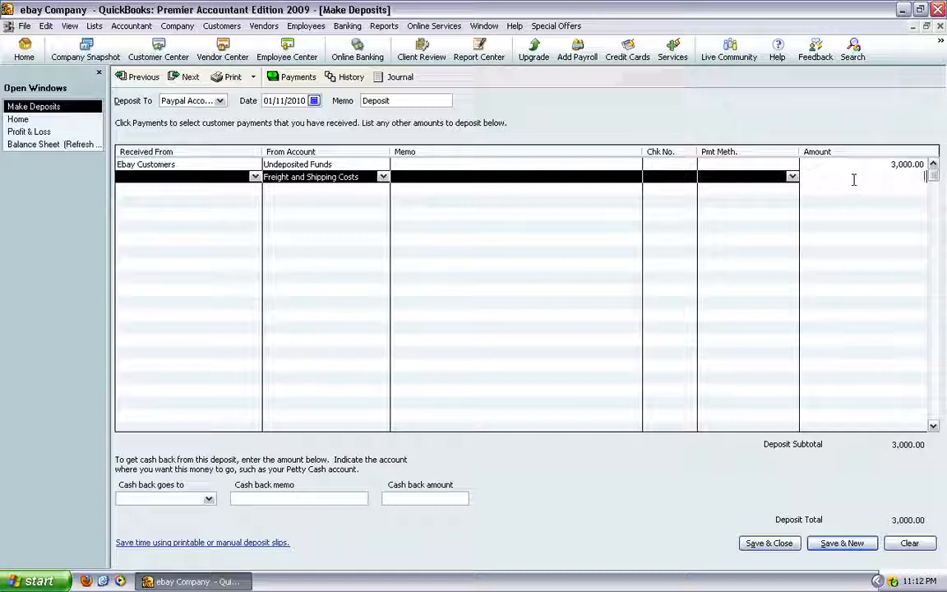
type("-100")
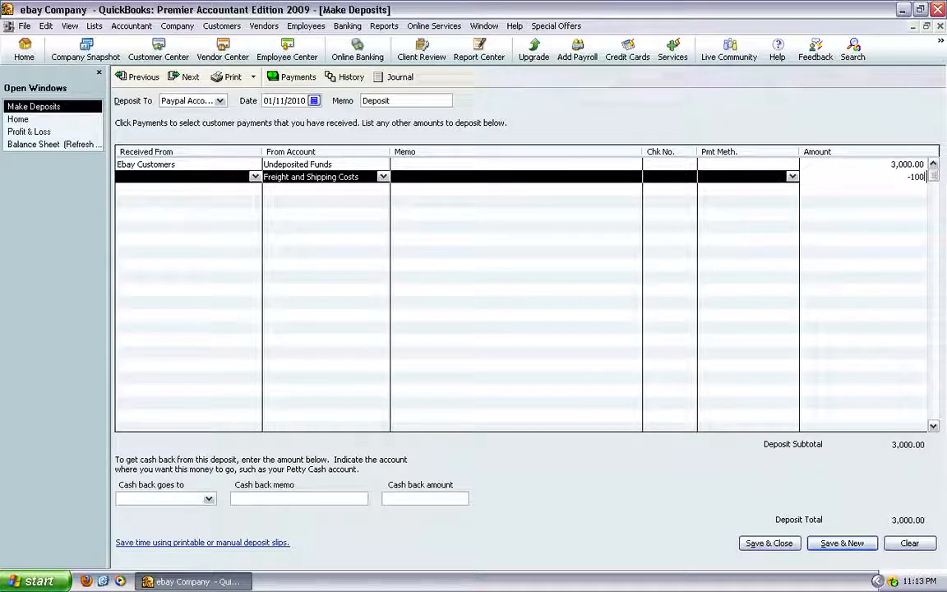
key("Tab")
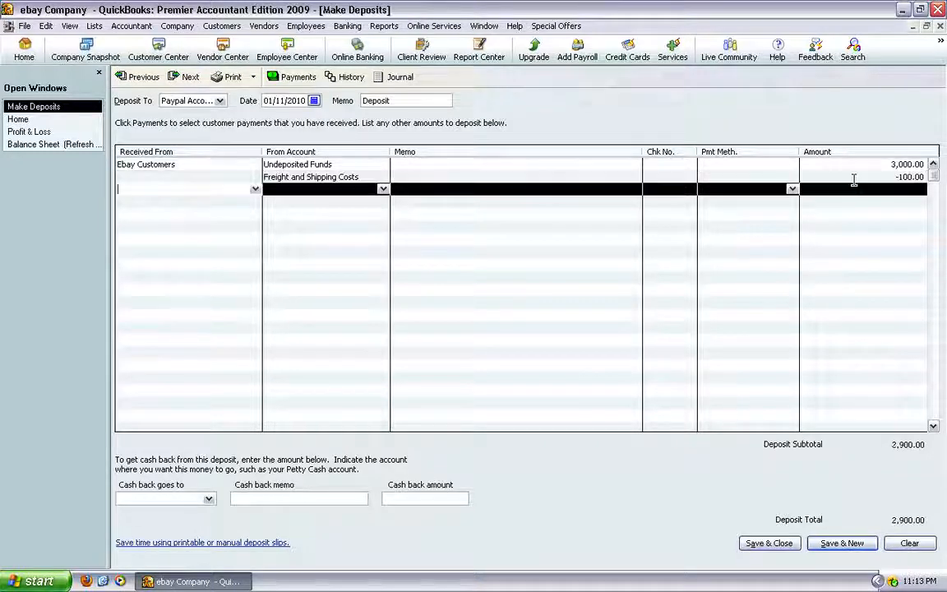
Add an Ebay Fees line of -300 to the deposit.
left_click(384, 189)
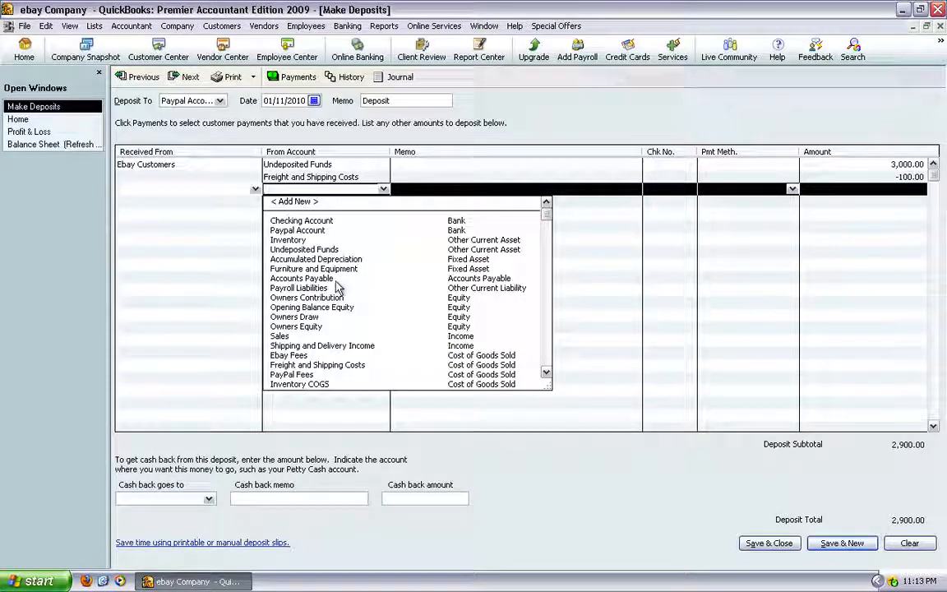
scroll(337, 285, "down", 1)
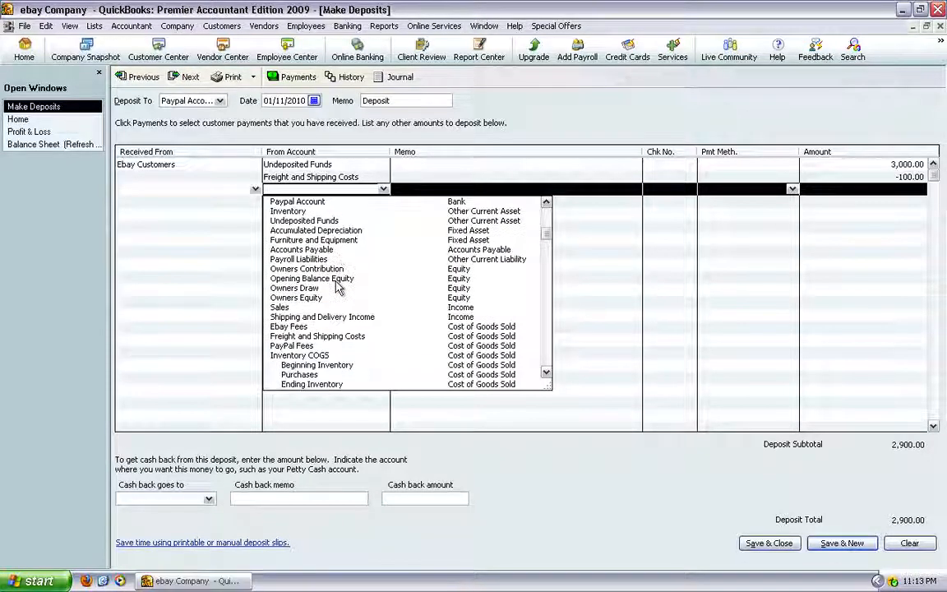
left_click(292, 328)
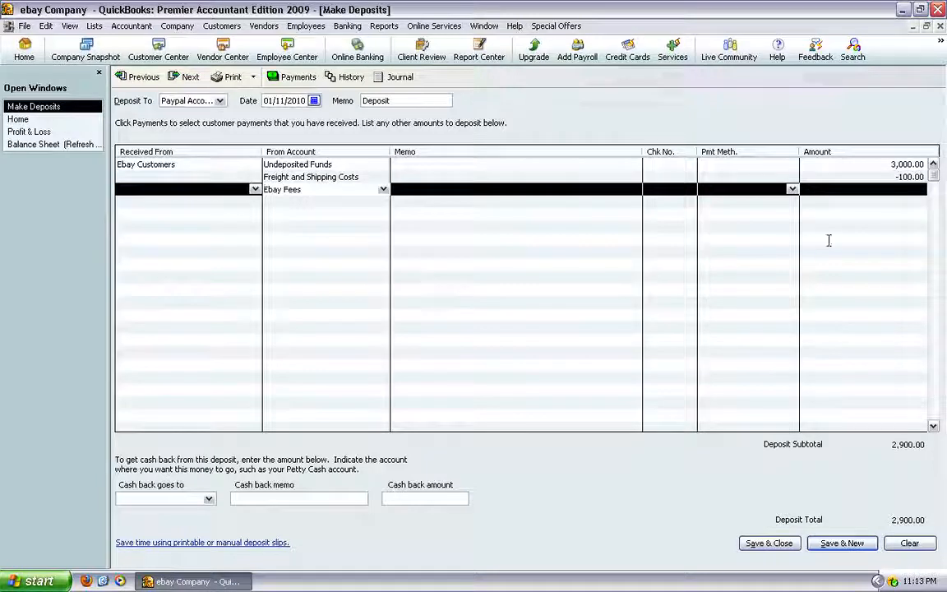
left_click(865, 192)
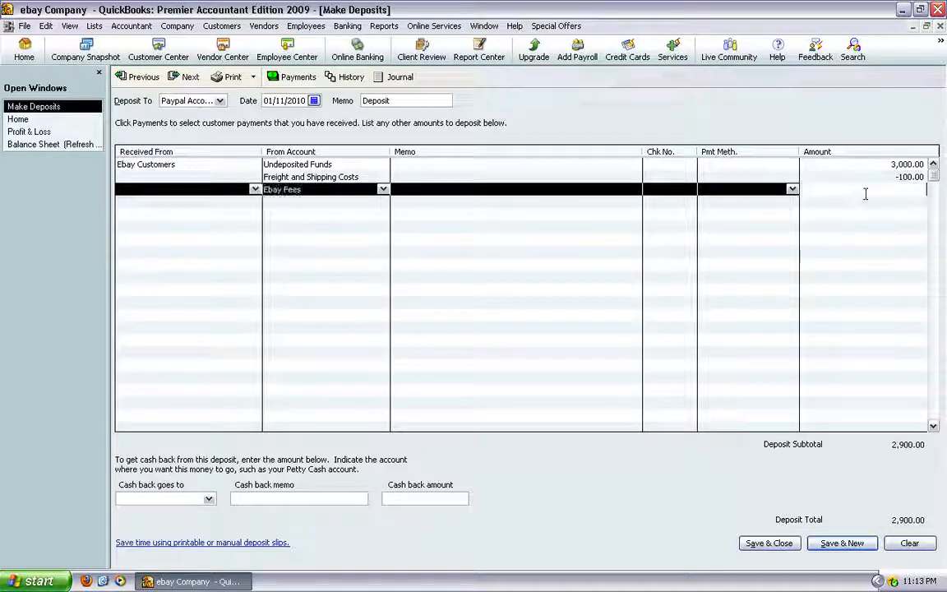
type("-300")
key("Tab")
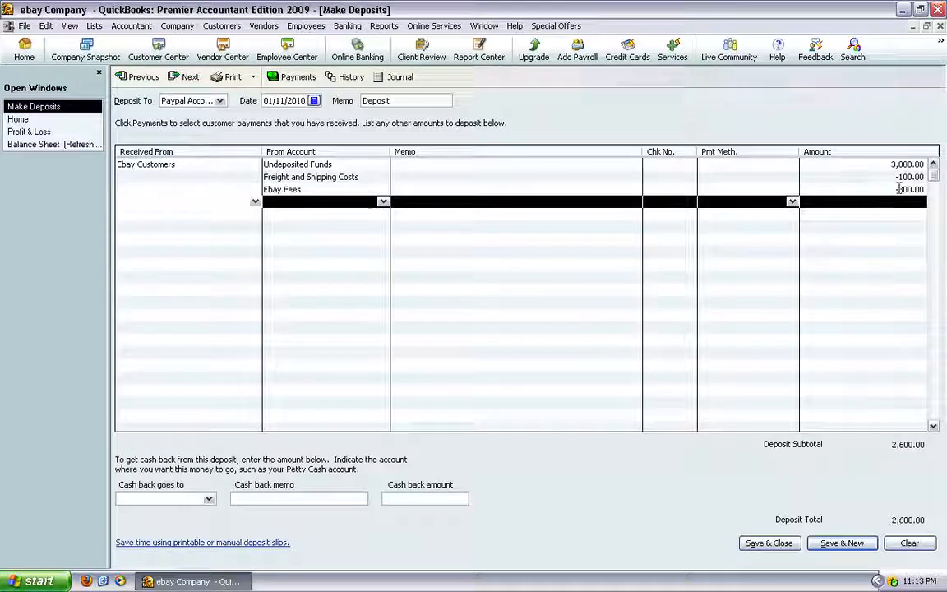
Add a PayPal Fees line of -500 to the deposit.
left_click(383, 202)
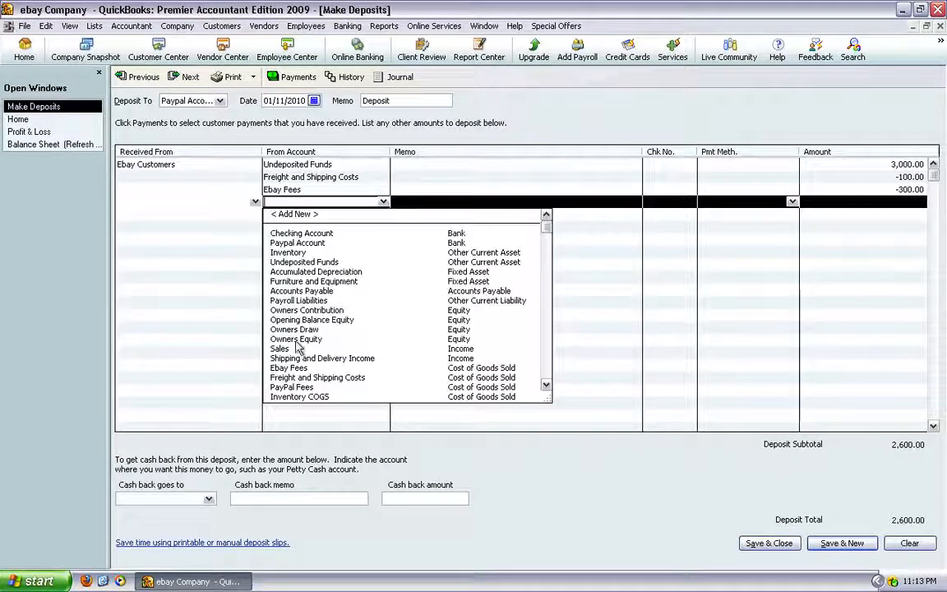
left_click(292, 385)
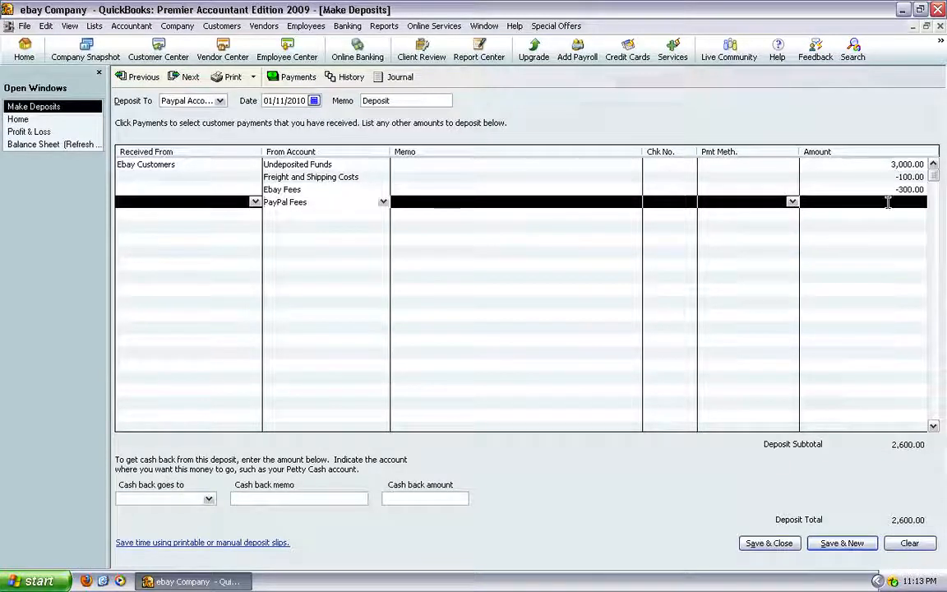
left_click(887, 202)
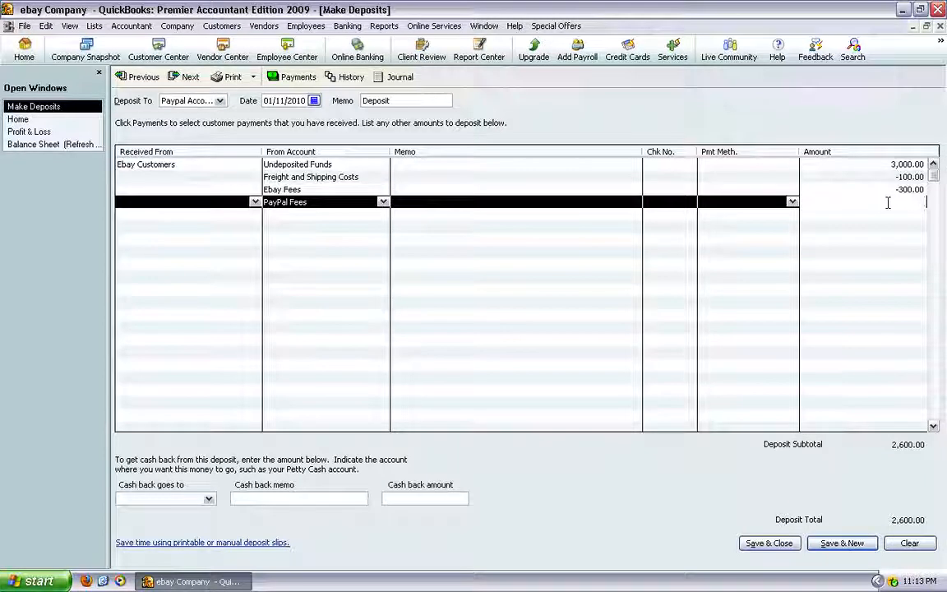
type("-500")
key("Tab")
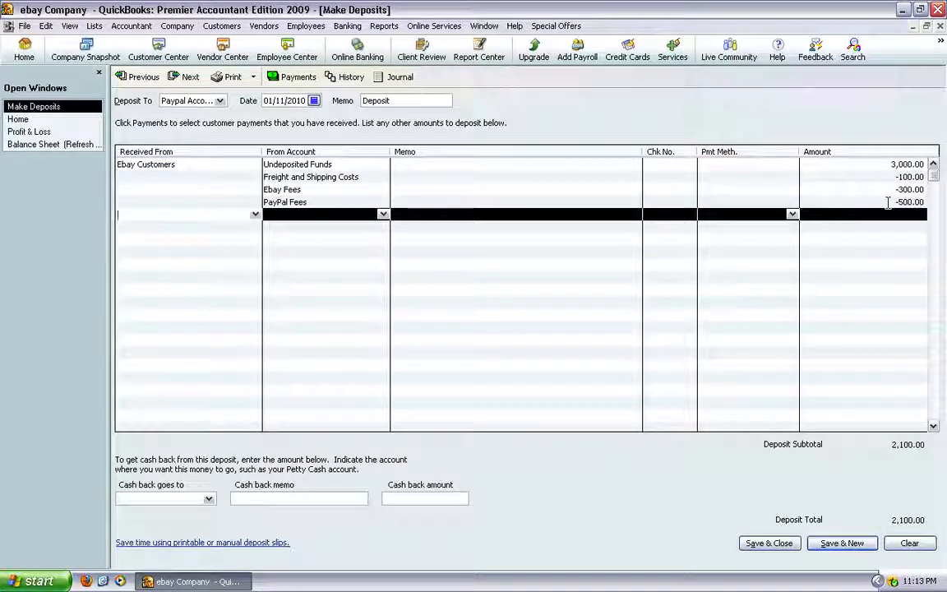
Review the deposit's payment and fee lines, keep the Paypal Account as the deposit account, and save and close the deposit.
left_click(881, 164)
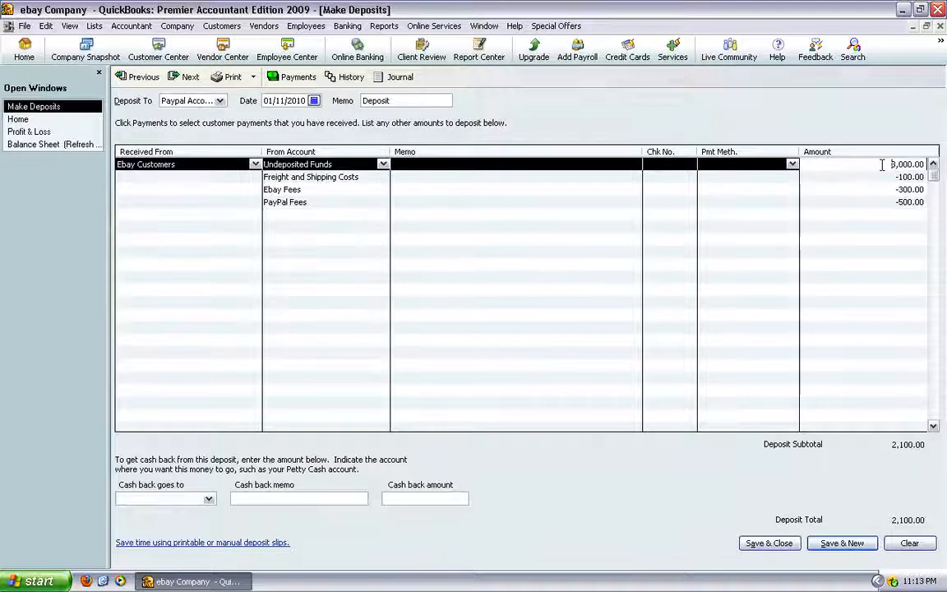
key("Down")
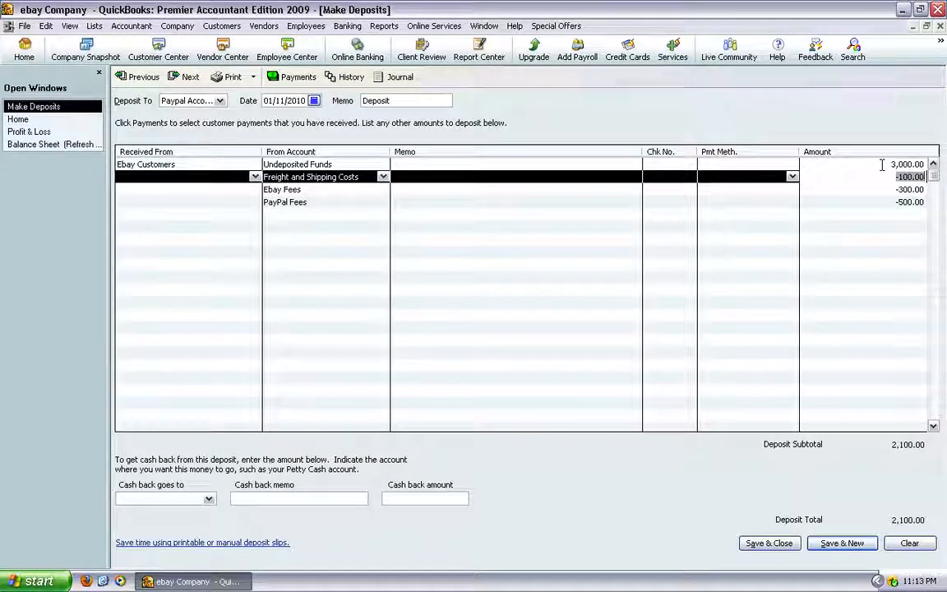
key("Down")
key("Down")
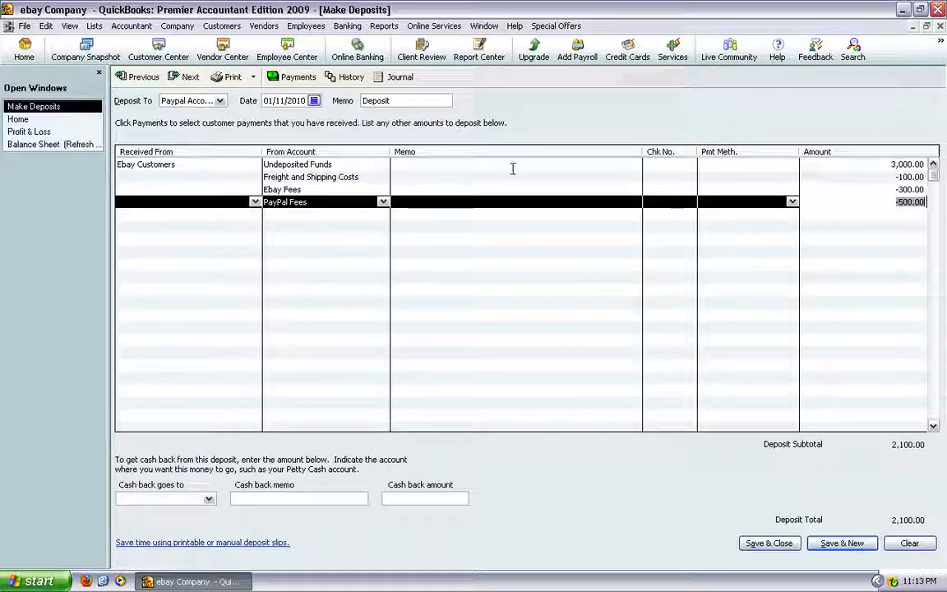
left_click(202, 100)
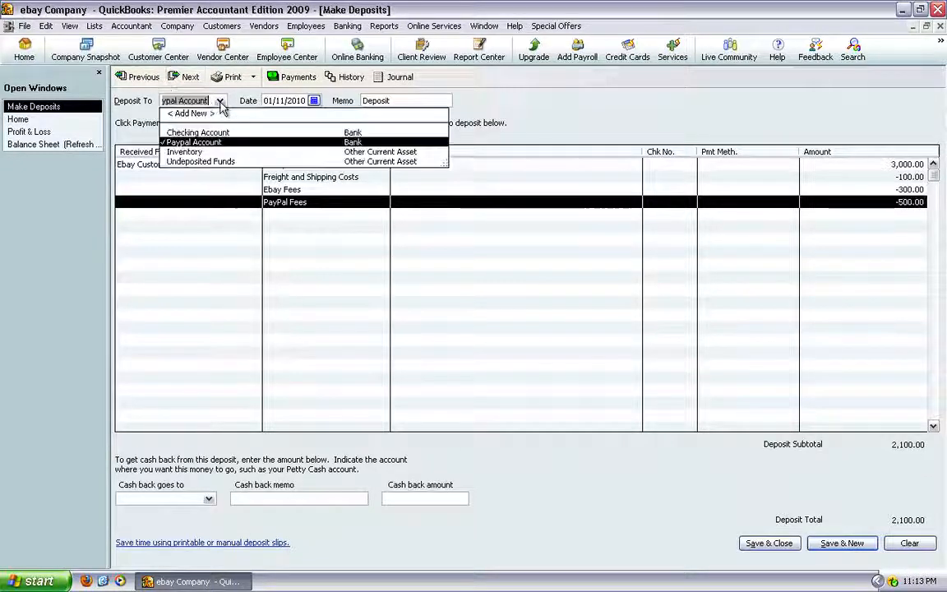
left_click(204, 143)
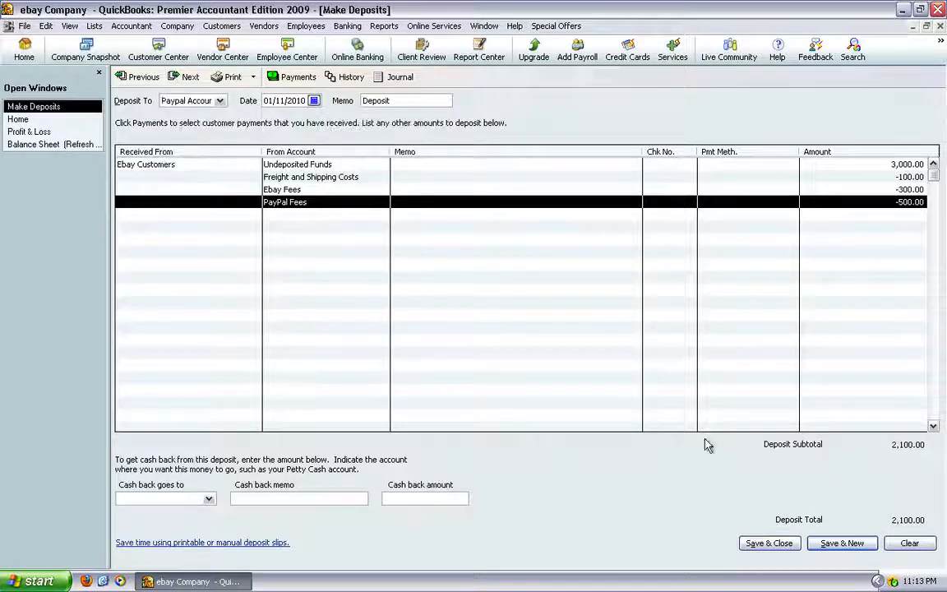
left_click(769, 544)
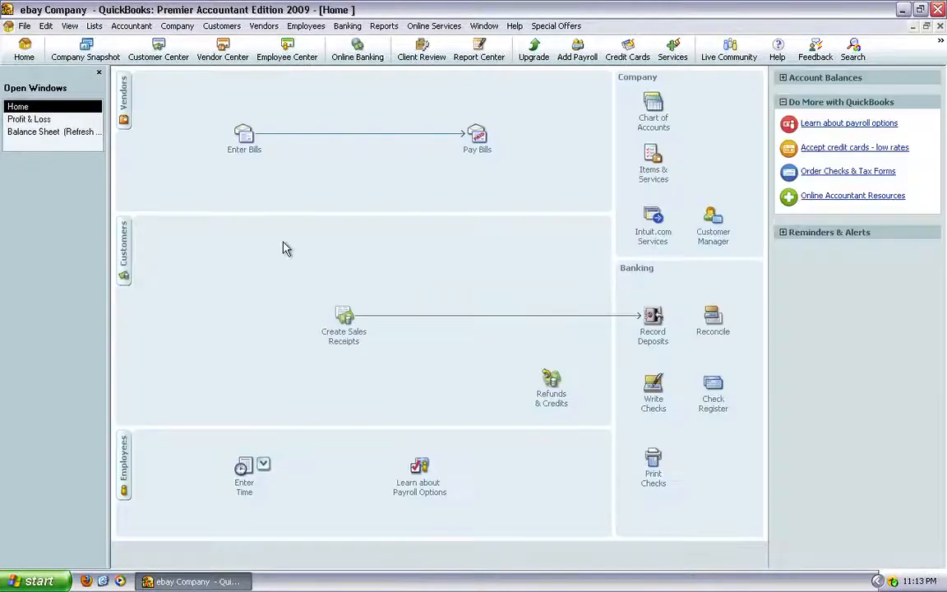
Examine the Profit & Loss transaction details behind Sales, Ebay Fees, Freight and Shipping Costs, and PayPal Fees.
left_click(40, 120)
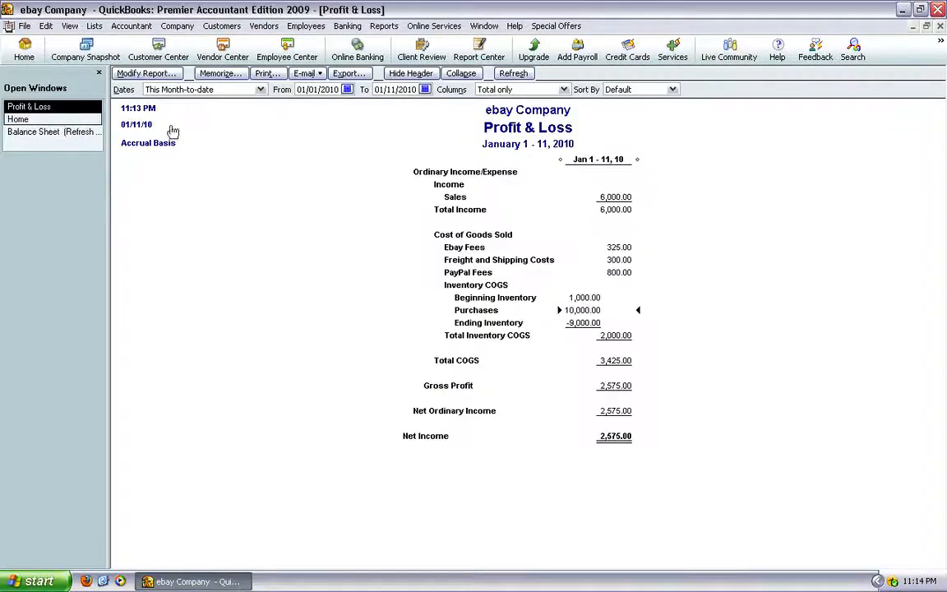
double_click(615, 197)
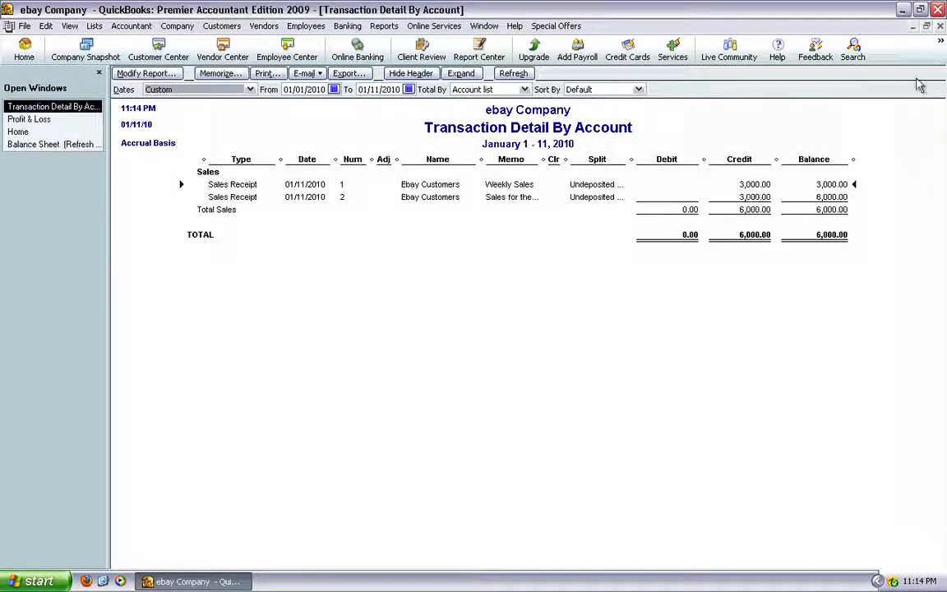
left_click(940, 27)
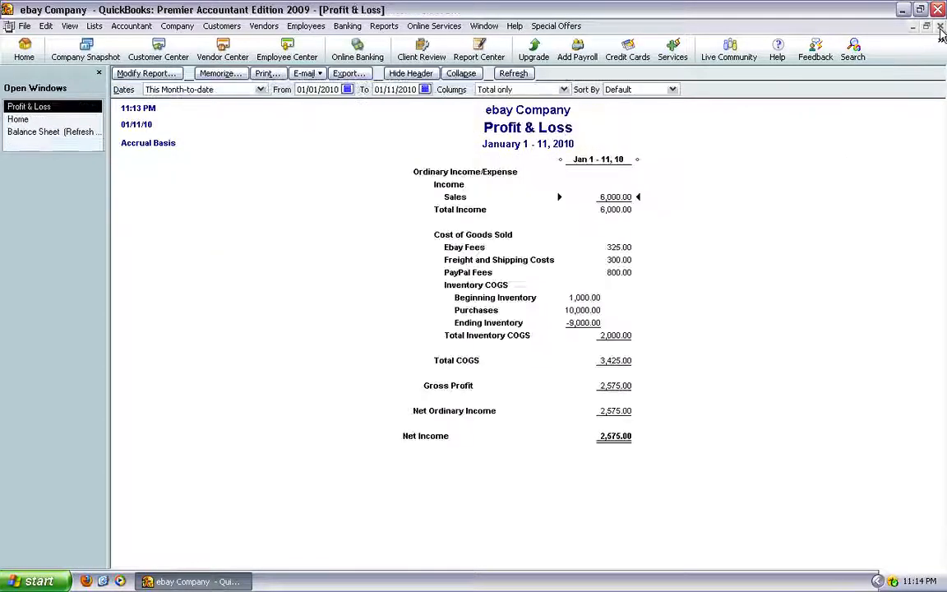
double_click(620, 248)
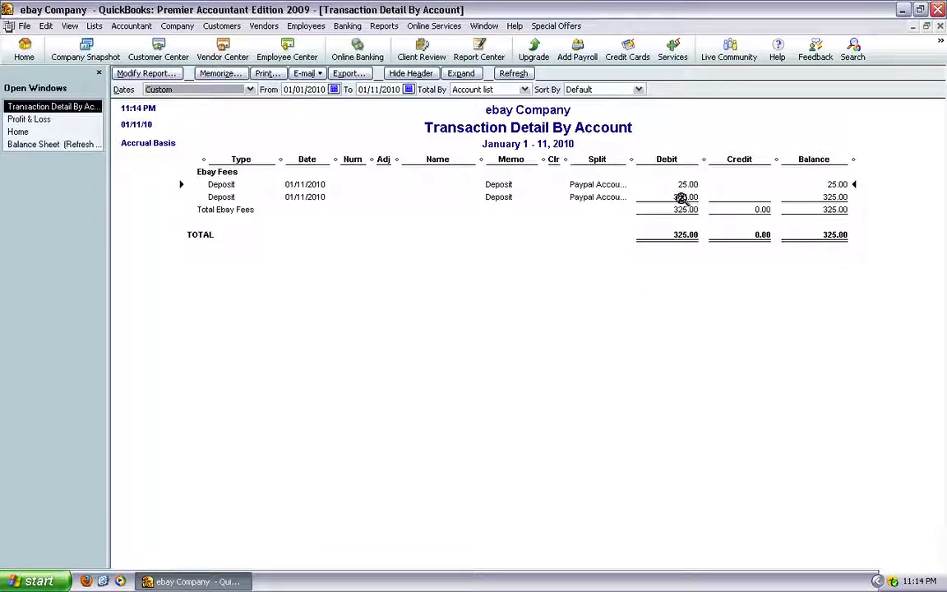
left_click(940, 27)
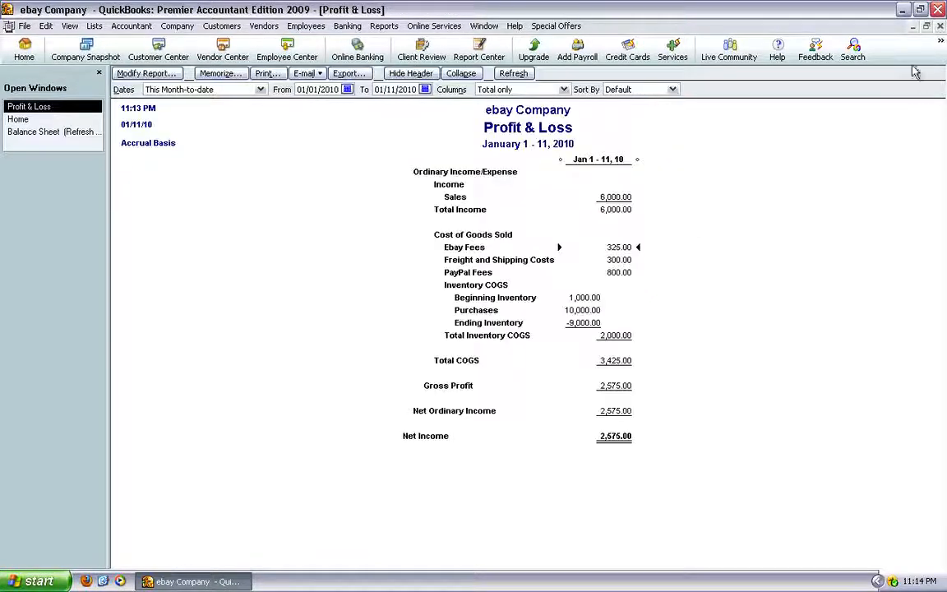
double_click(621, 260)
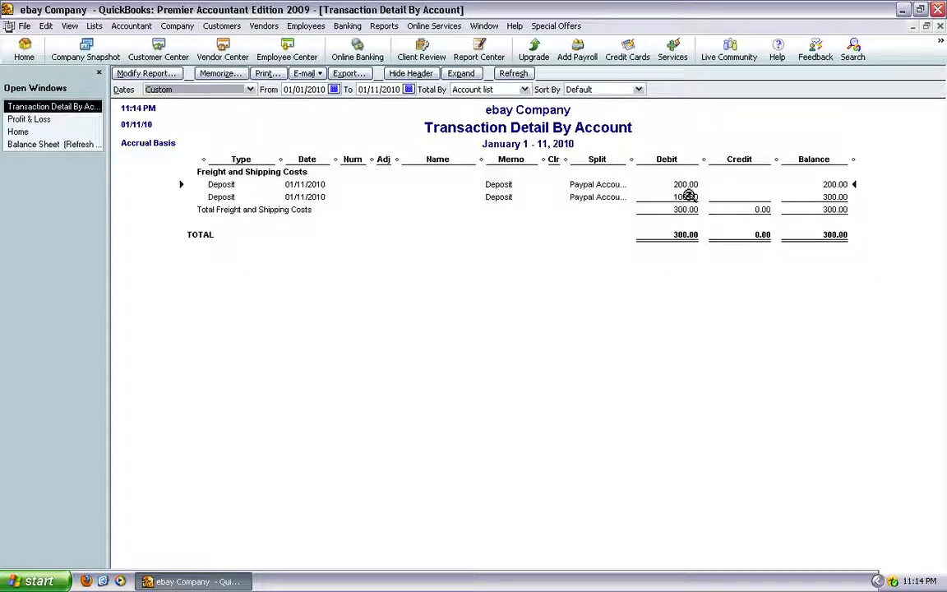
left_click(940, 27)
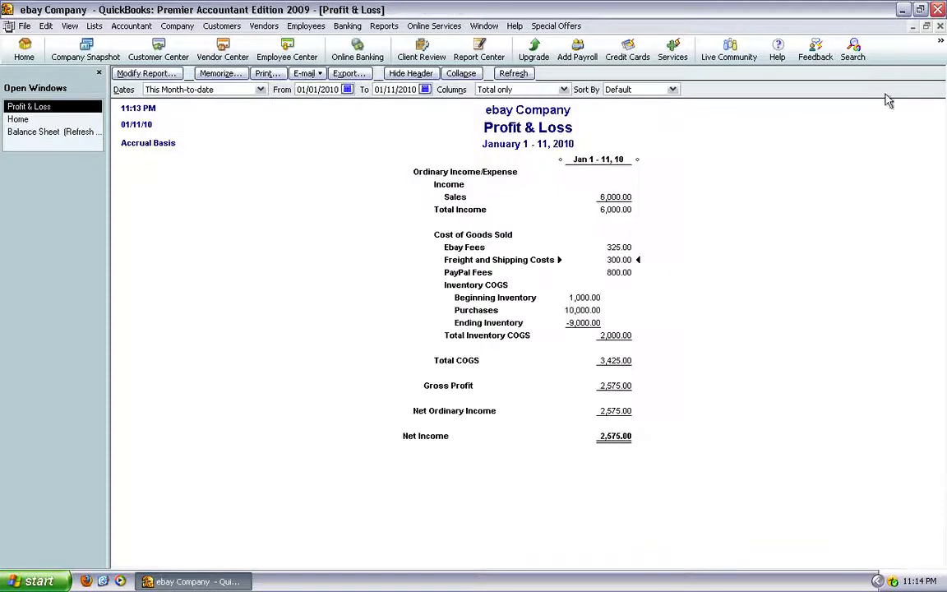
double_click(621, 274)
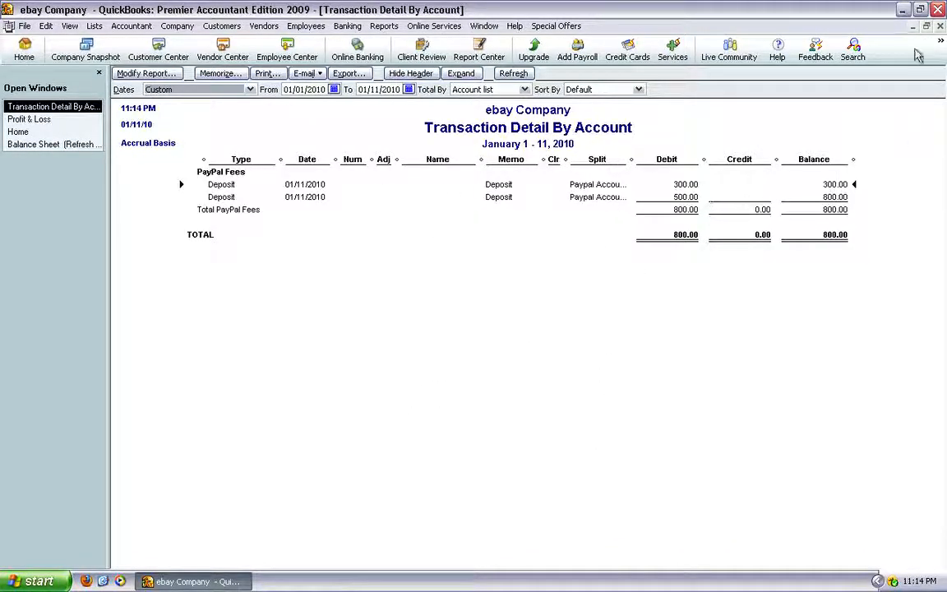
left_click(940, 26)
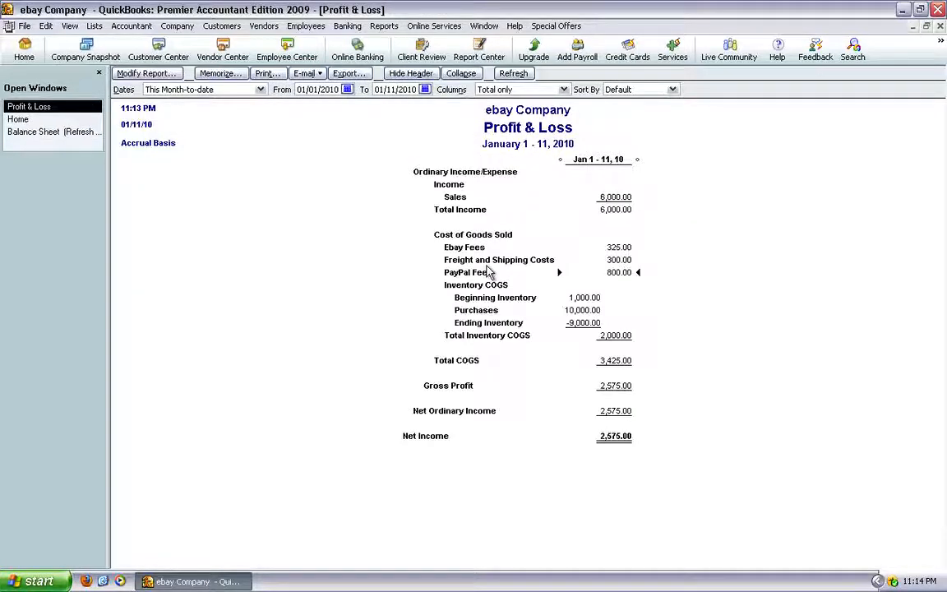
Start a funds transfer from the Paypal Account to the Checking Account.
left_click(18, 119)
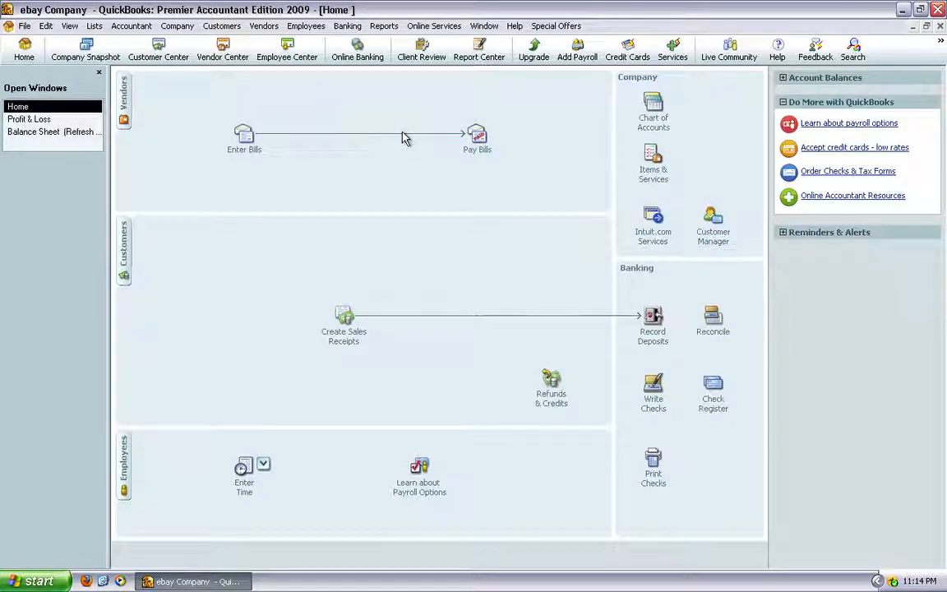
left_click(348, 26)
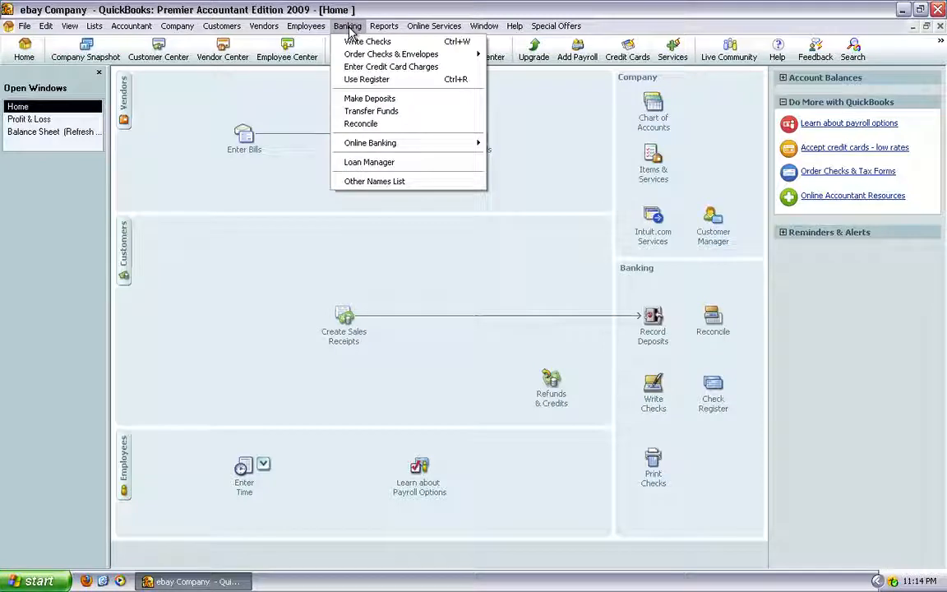
left_click(401, 115)
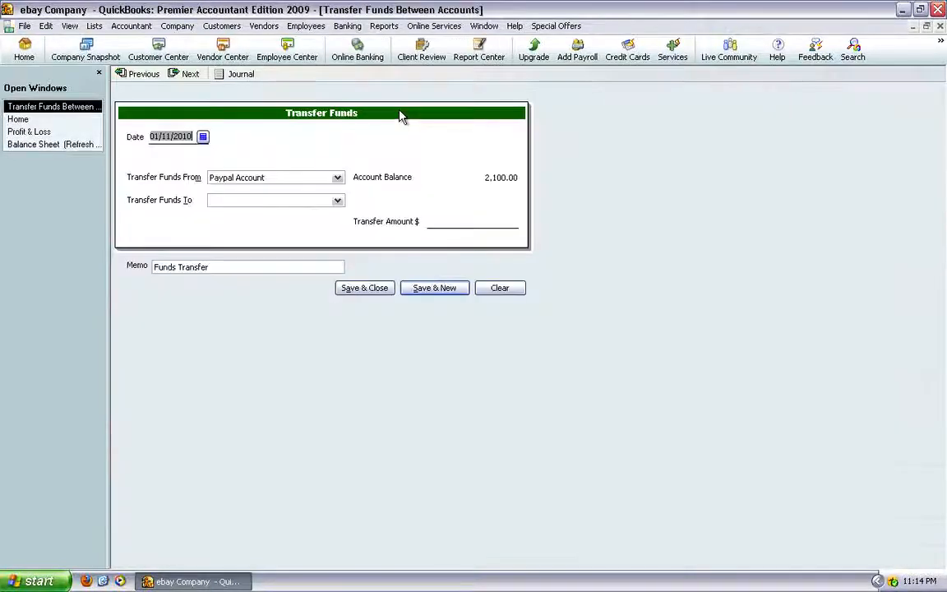
left_click(338, 202)
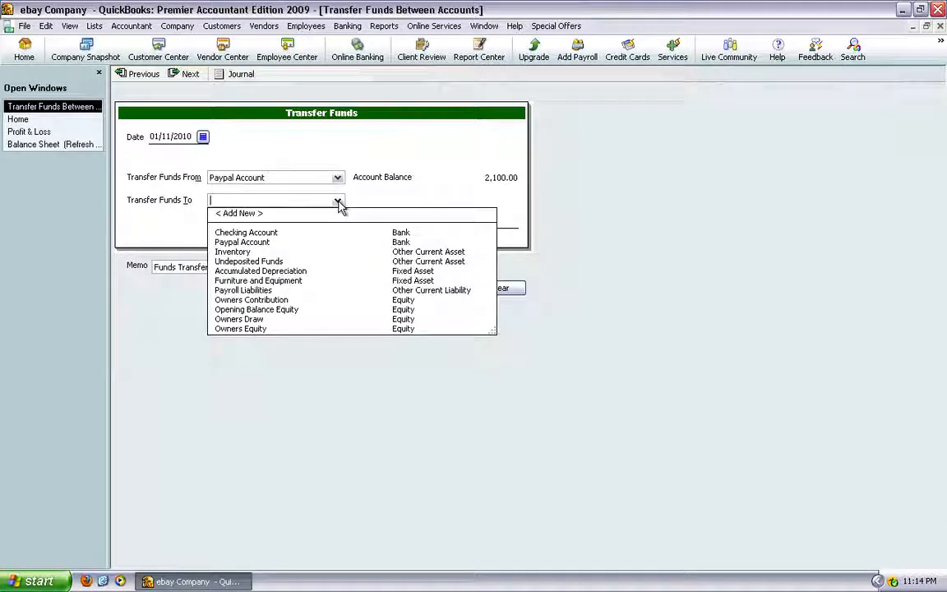
left_click(255, 233)
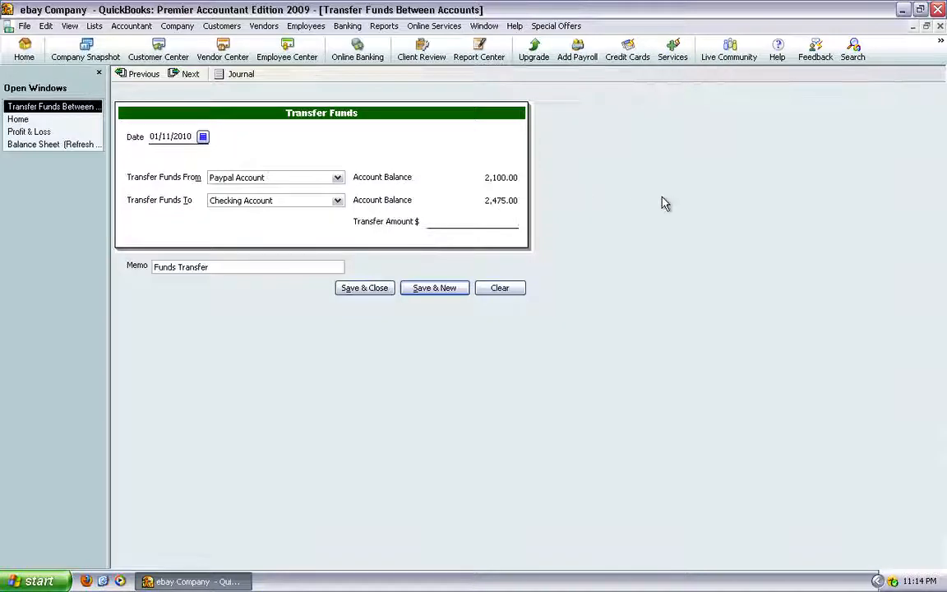
Set the transfer amount to 2,000, replace the memo with "Weekly Sales", and save and close the transfer.
type("2000")
key("Tab")
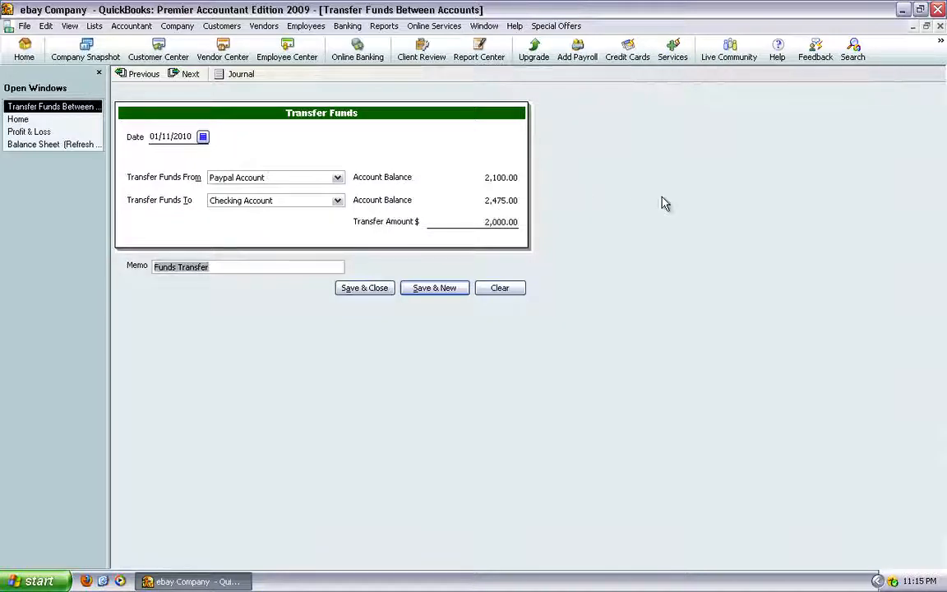
key("BackSpace")
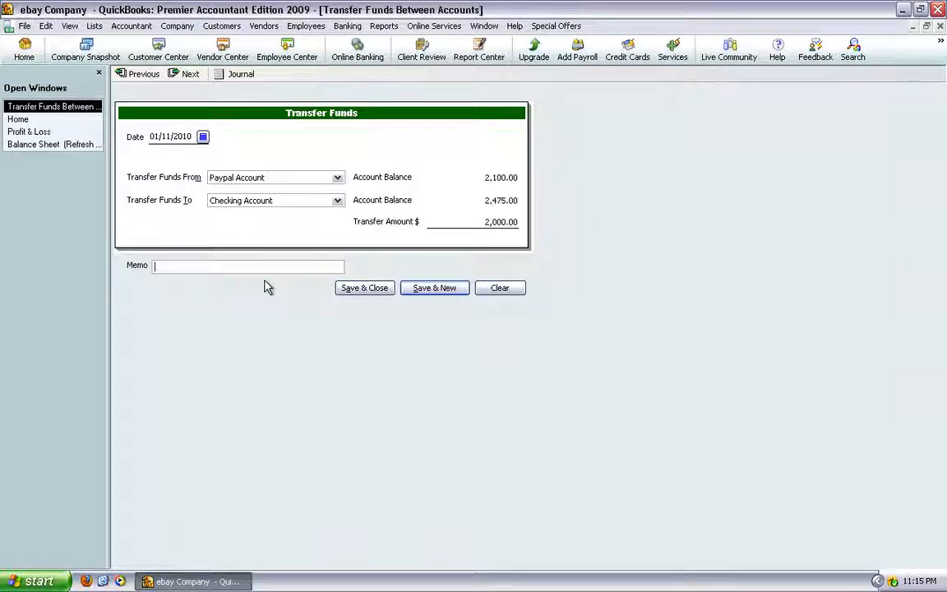
type("Weekly Sales")
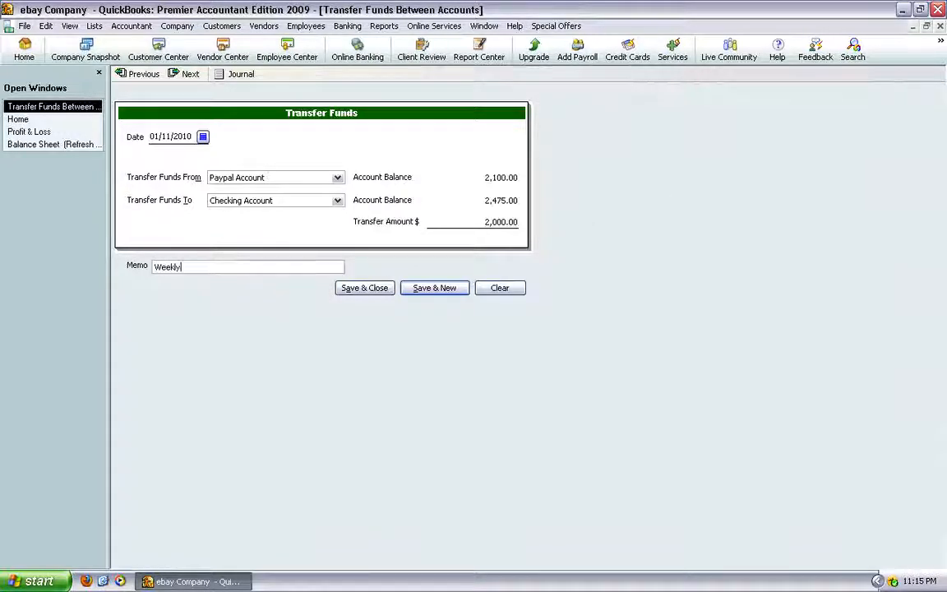
left_click(365, 288)
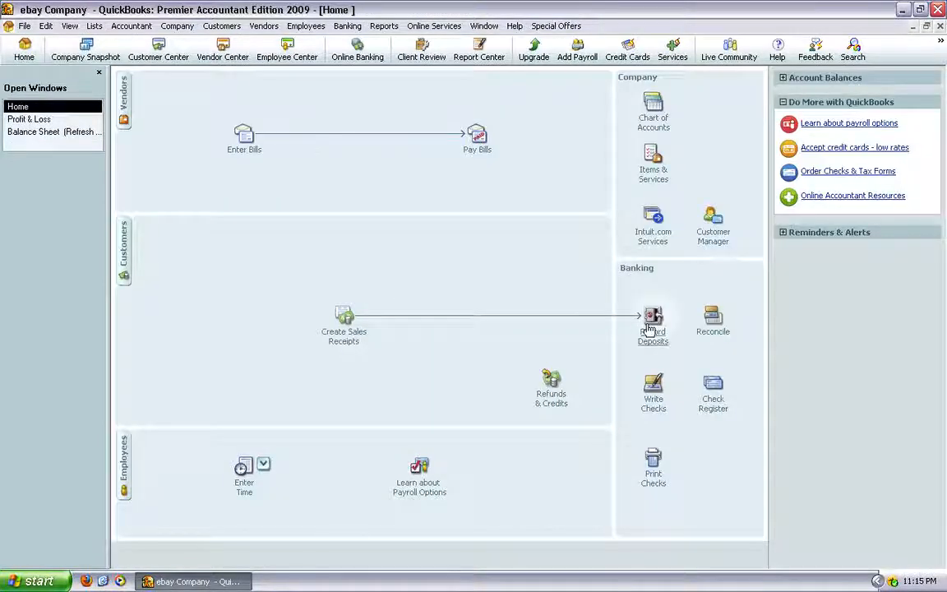
left_click(342, 321)
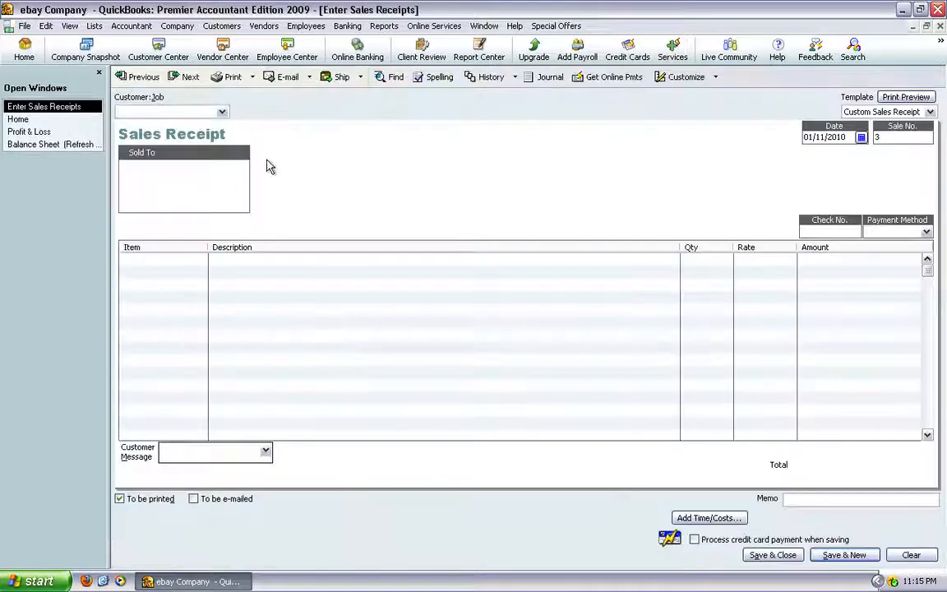
left_click(222, 113)
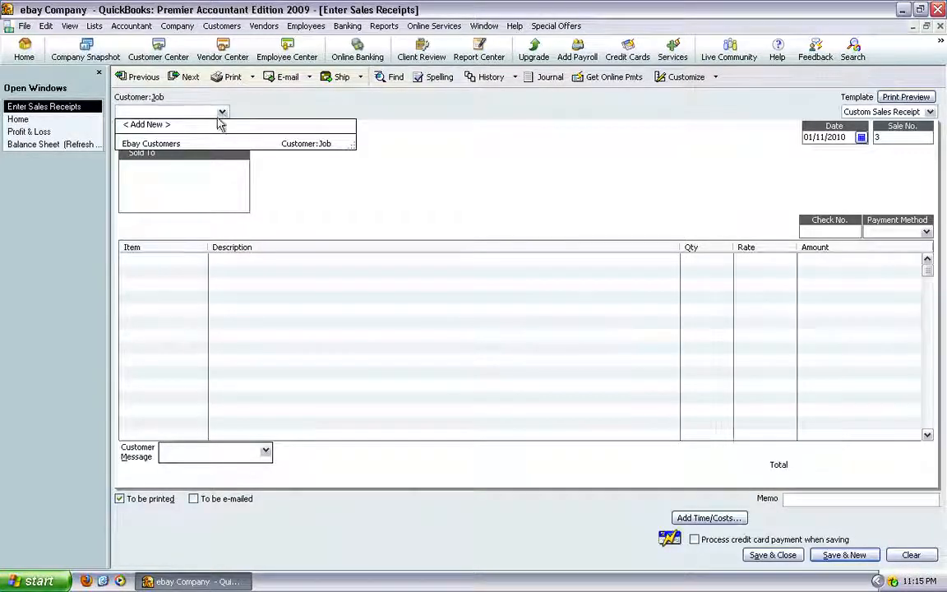
left_click(158, 143)
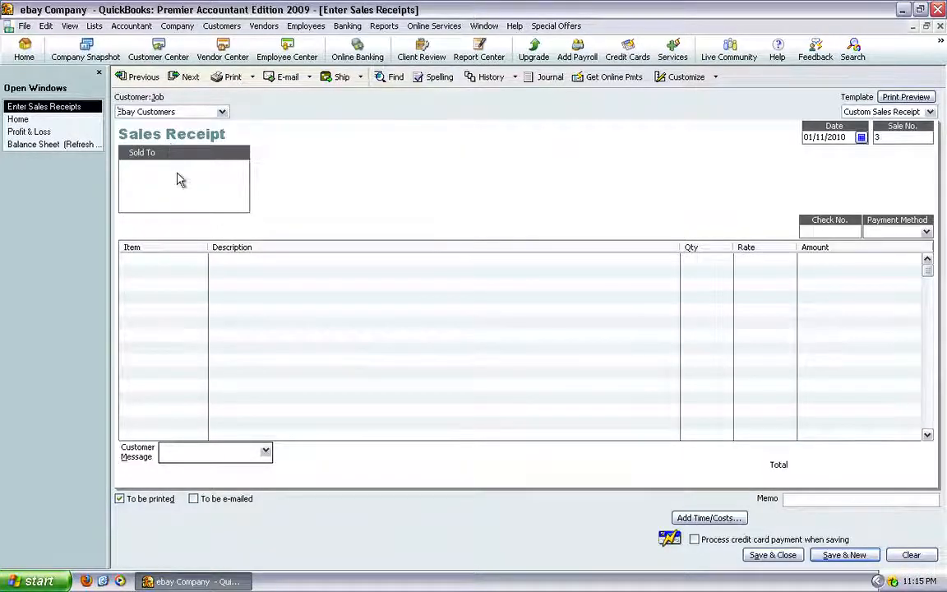
left_click(198, 259)
left_click(200, 259)
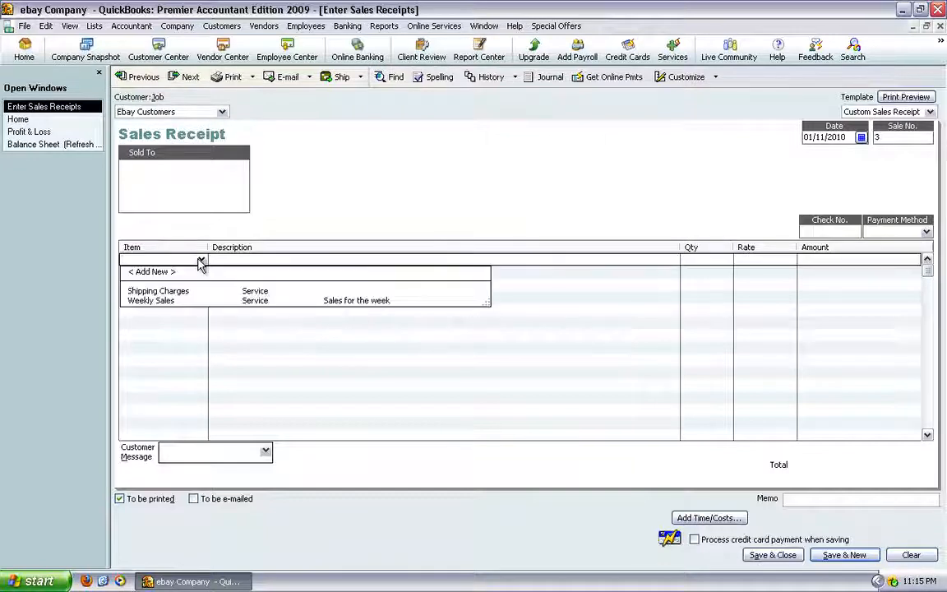
left_click(167, 300)
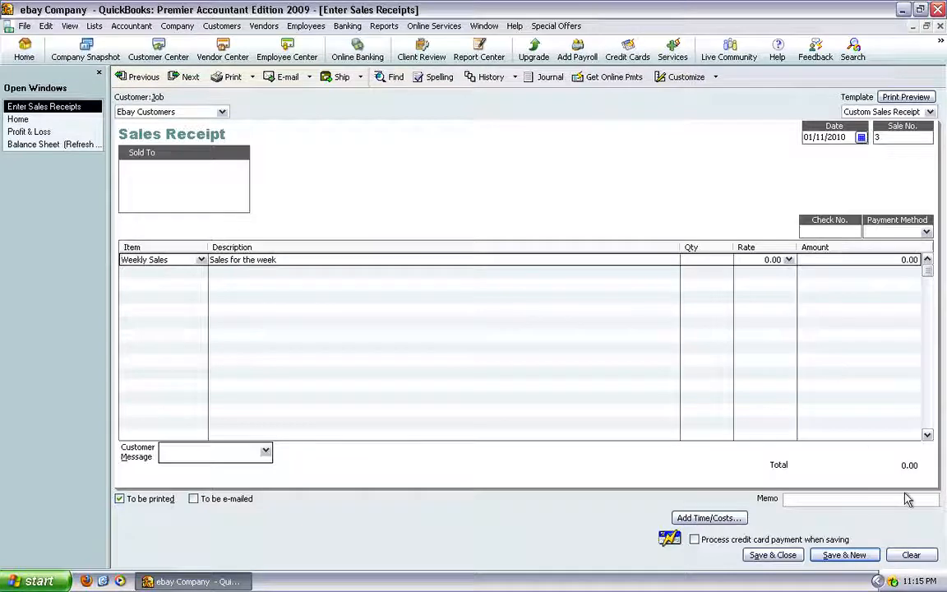
left_click(909, 555)
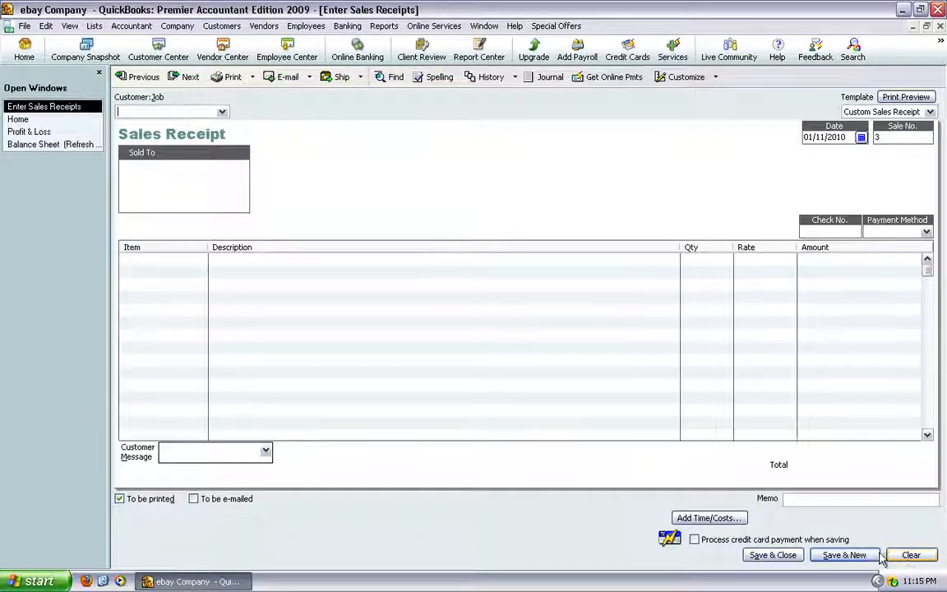
left_click(940, 28)
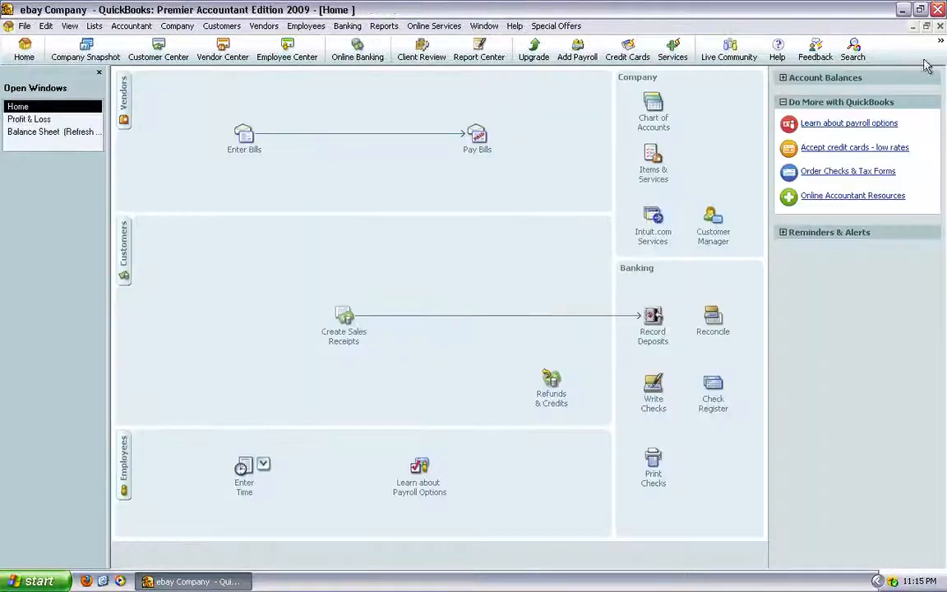
View the available deposit accounts on a blank bank deposit and close it without entering anything.
left_click(655, 329)
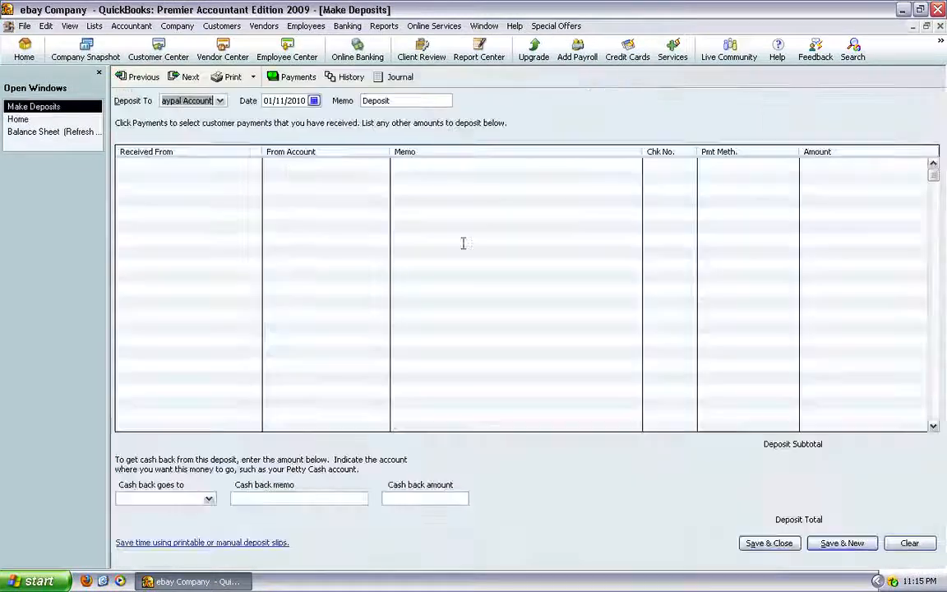
left_click(220, 100)
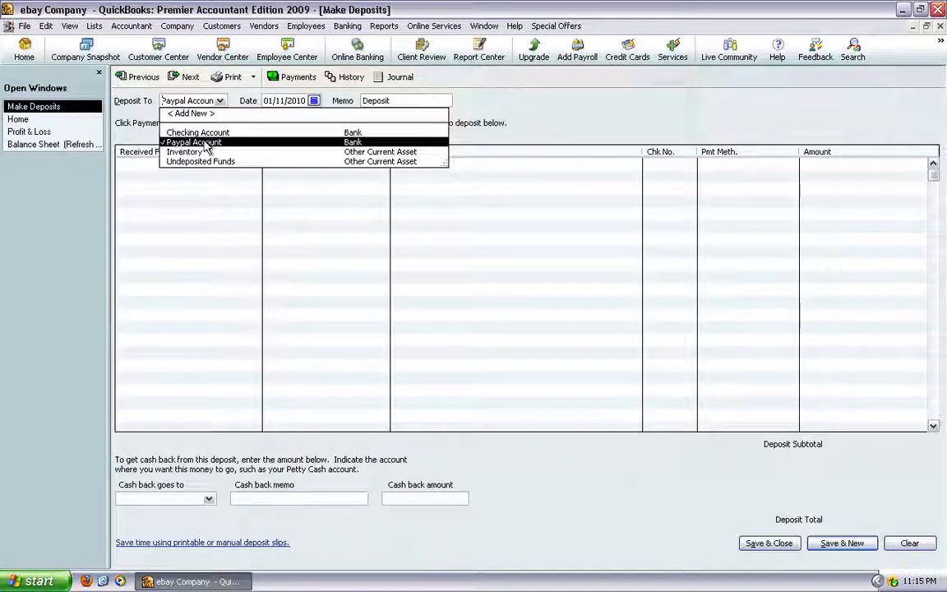
left_click(591, 96)
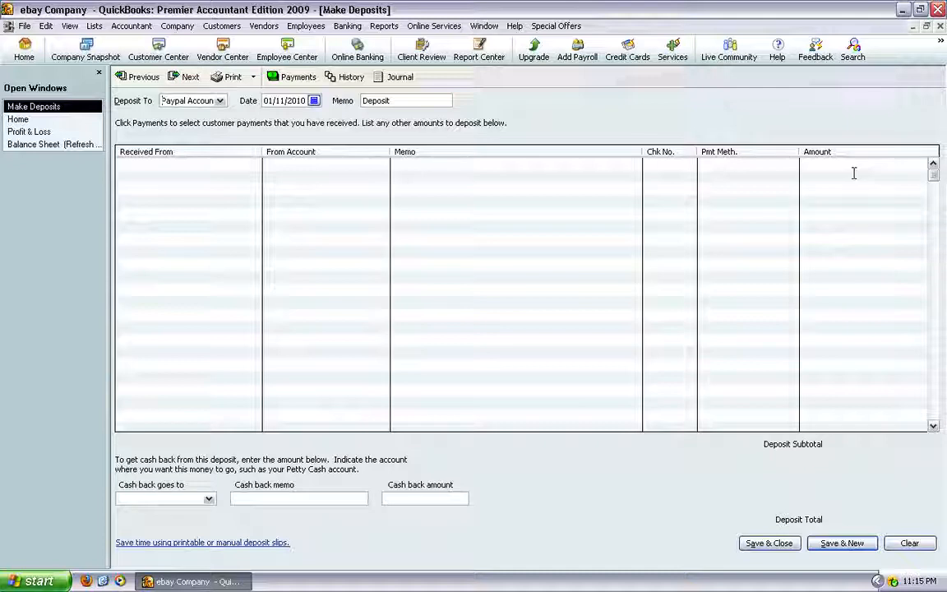
left_click(939, 27)
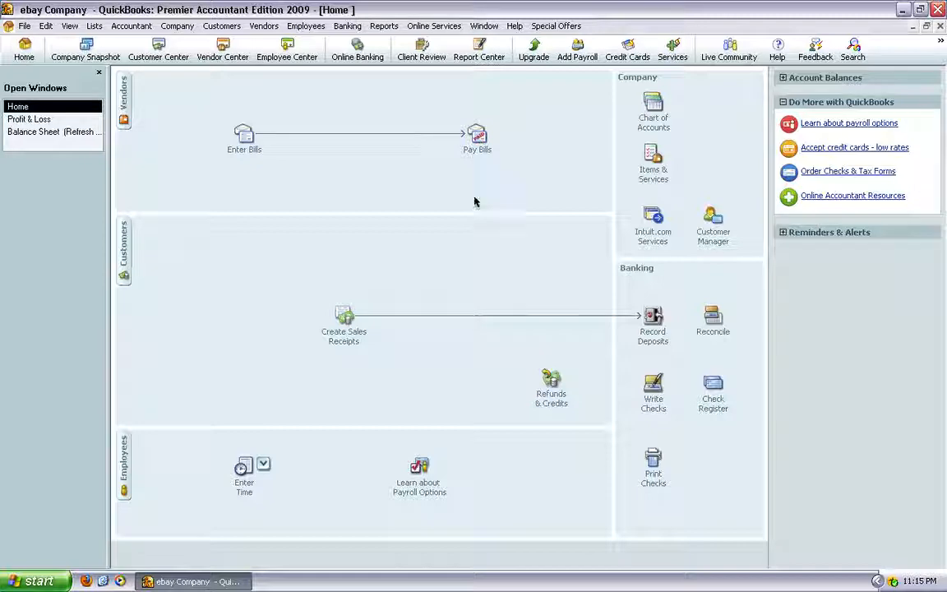
key("ctrl+alt+Return")
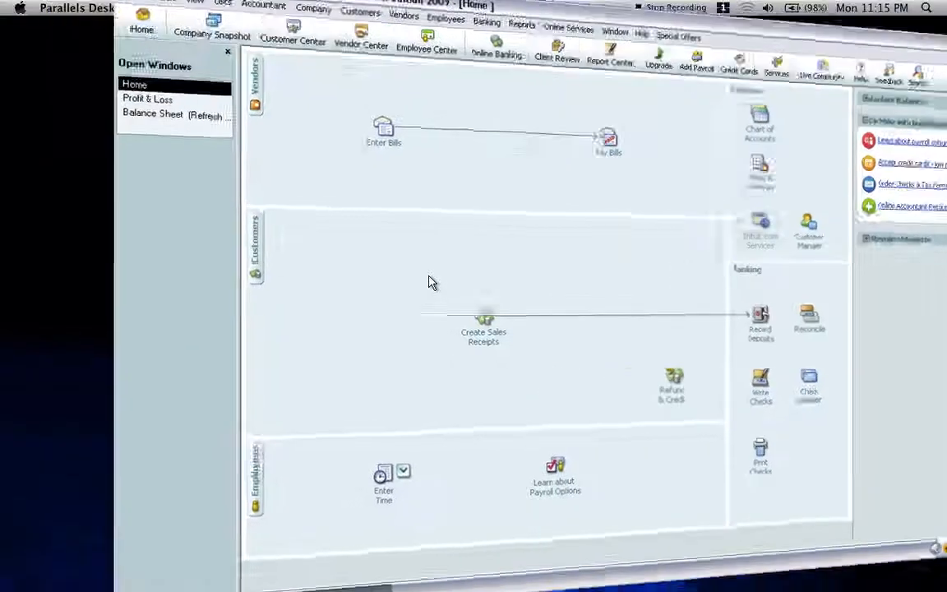